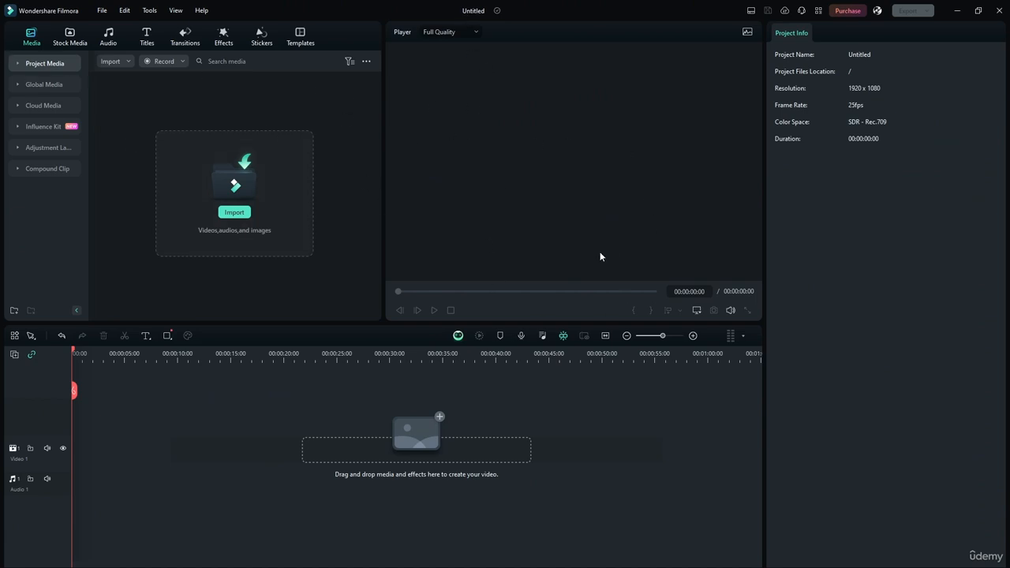
Step: Examine the audio library's music genres, the downloaded tracks and the import option for personal music
left_click(107, 40)
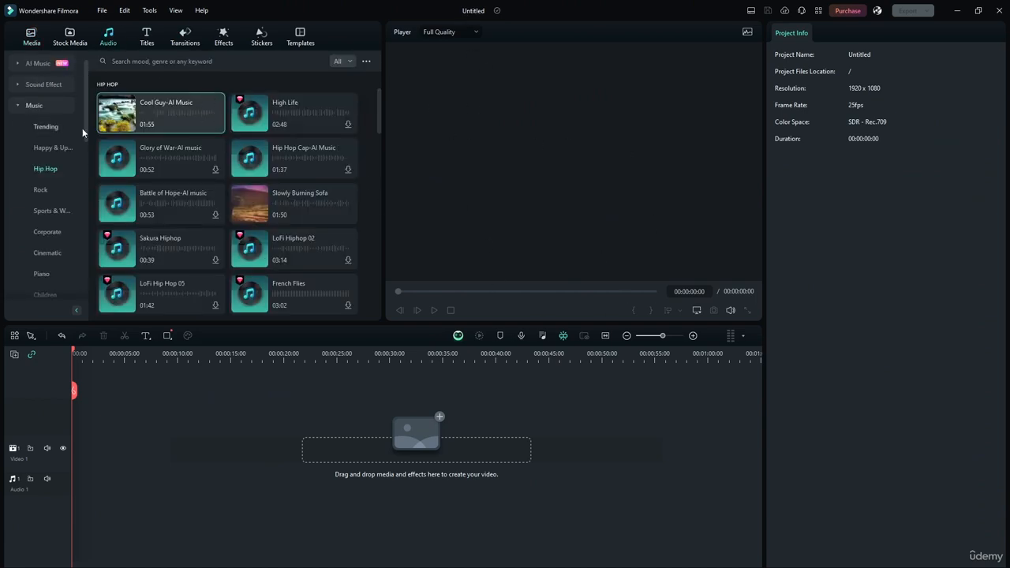
left_click(19, 106)
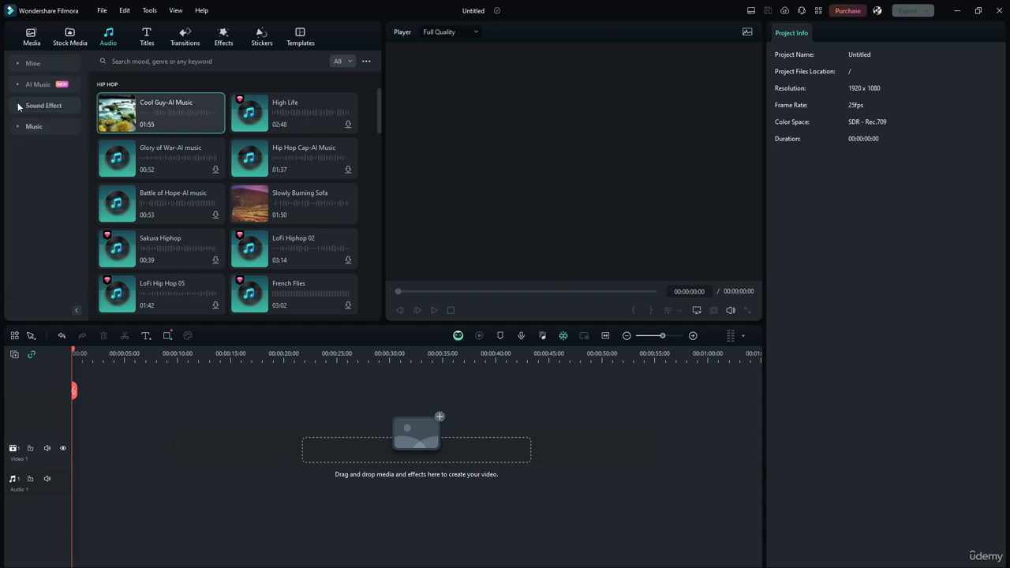
left_click(17, 130)
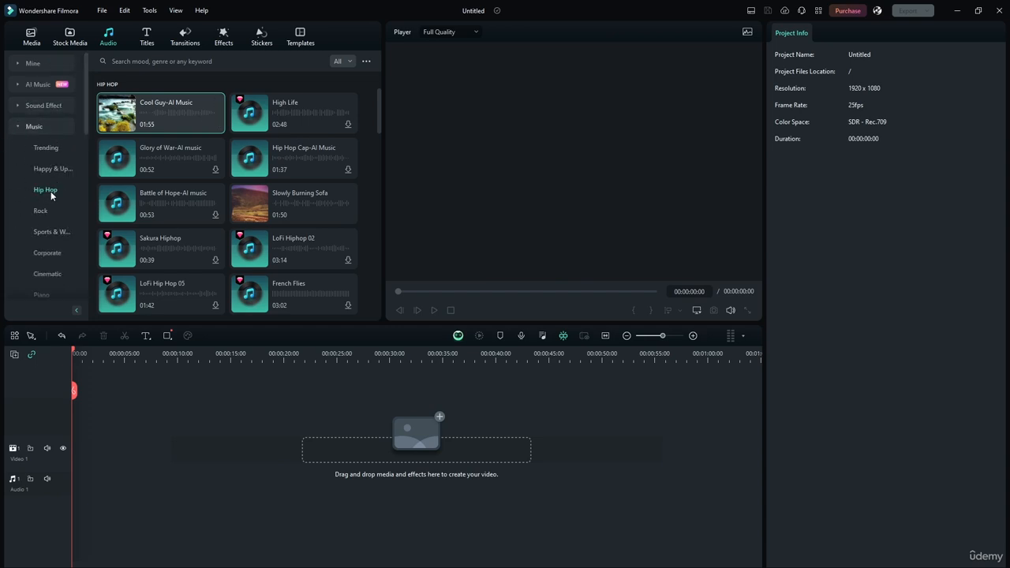
scroll(37, 180, "down", 5)
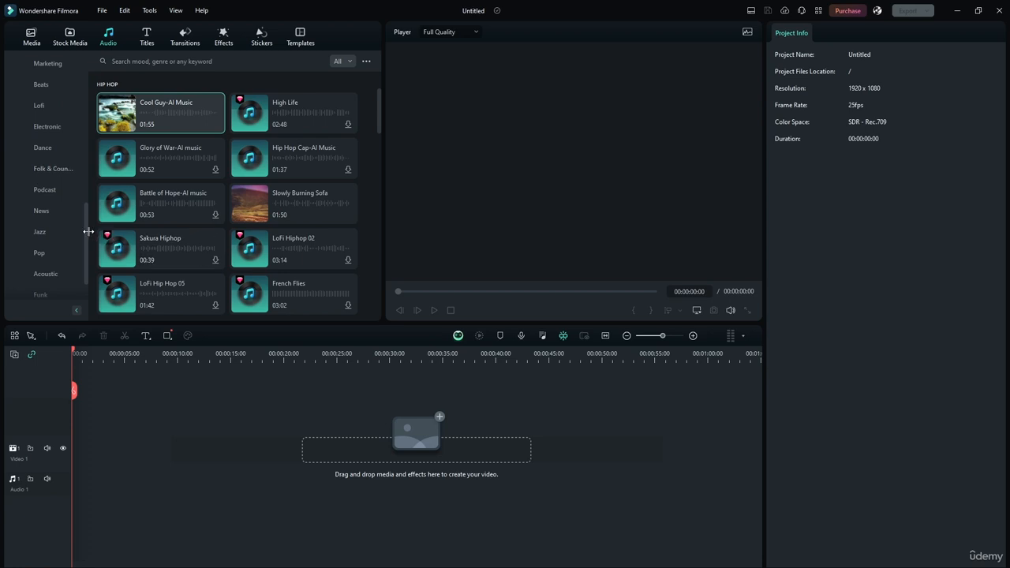
left_click_drag(86, 225, 83, 83)
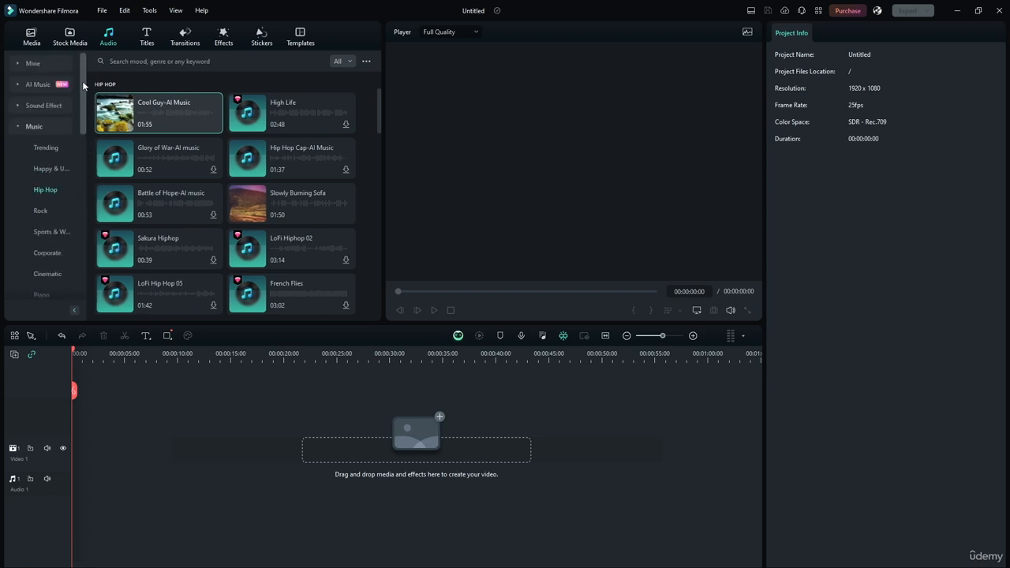
left_click(17, 127)
left_click(19, 64)
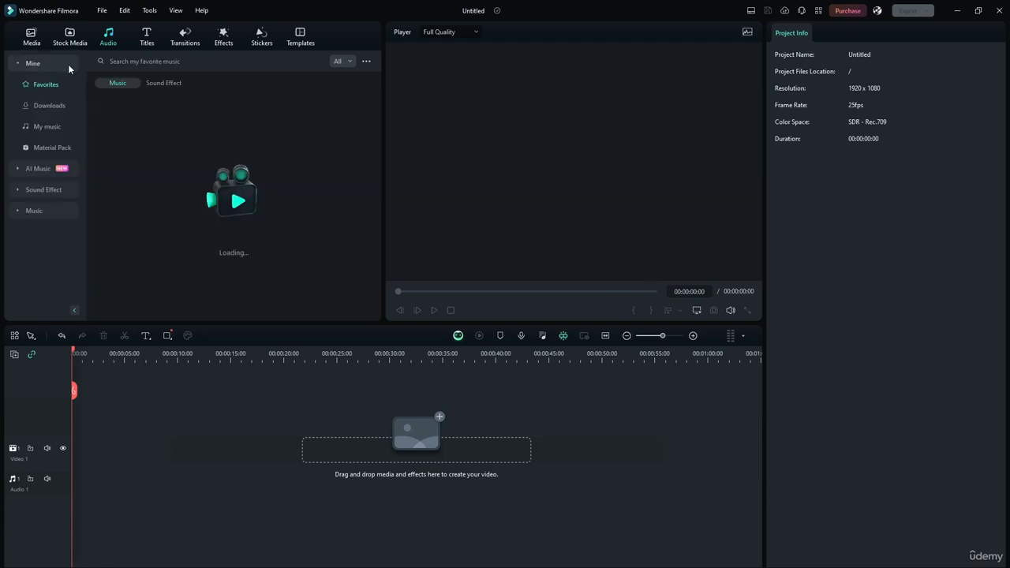
left_click(50, 106)
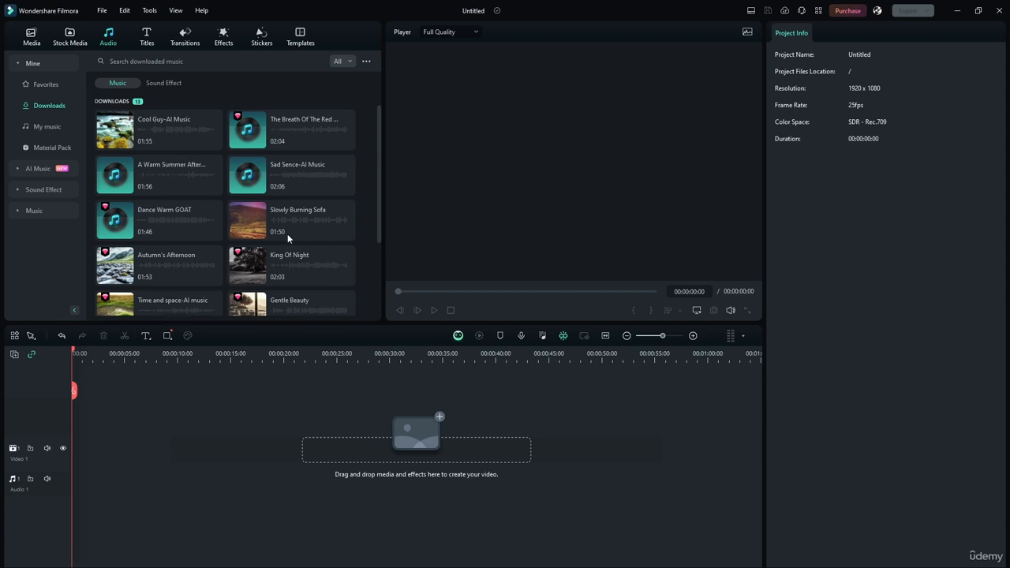
left_click(46, 127)
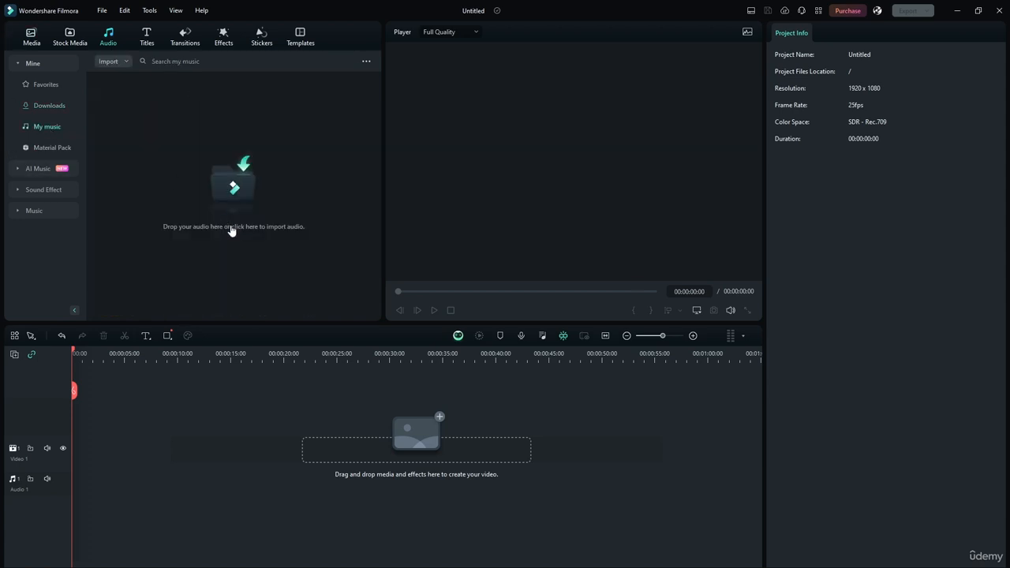
left_click(282, 196)
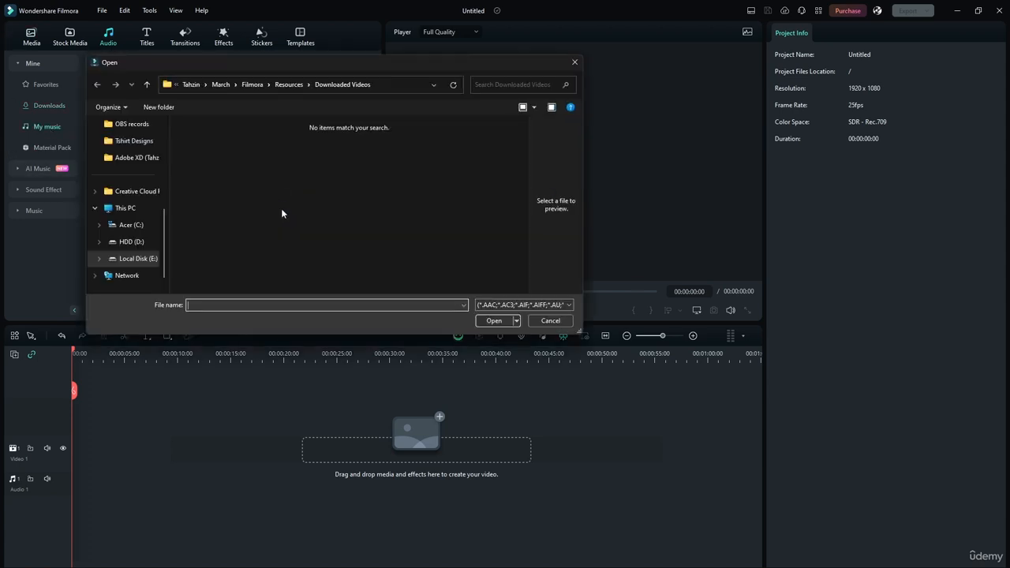
left_click(535, 321)
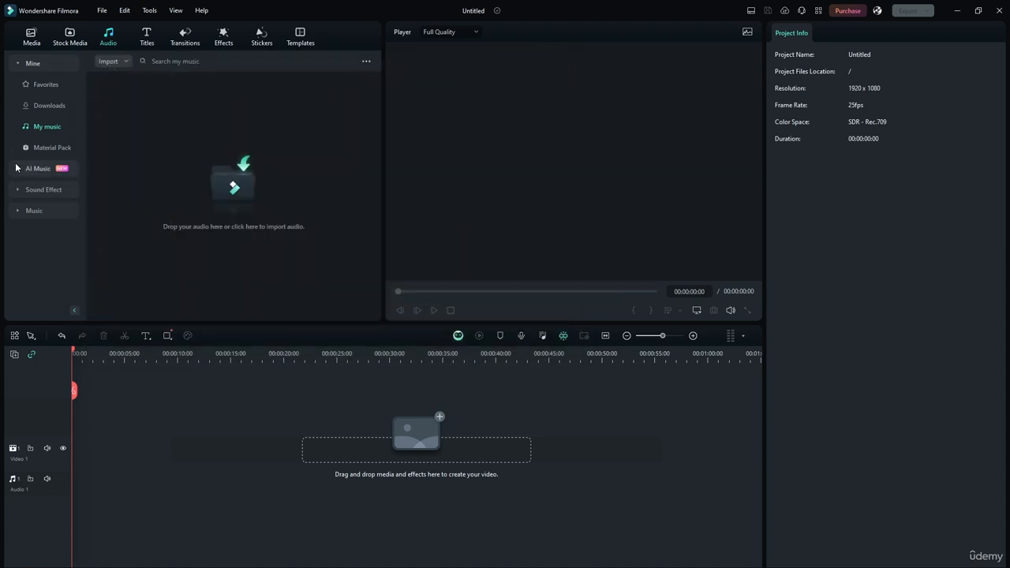
Step: Add Cool Guy-AI Music from the Hip Hop genre to the start of the Audio 1 track and play it briefly
left_click(36, 211)
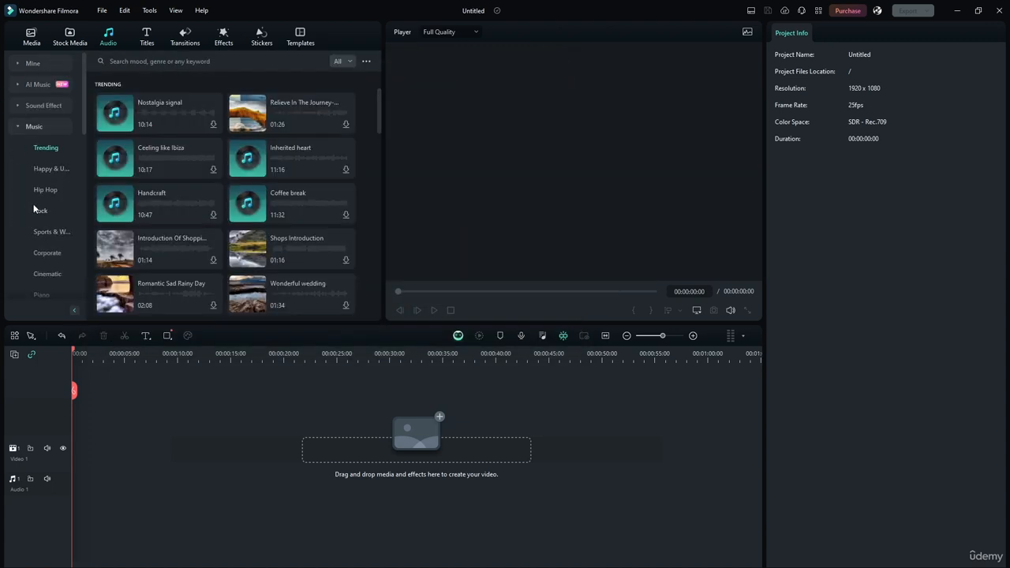
left_click(39, 189)
left_click_drag(116, 113, 81, 467)
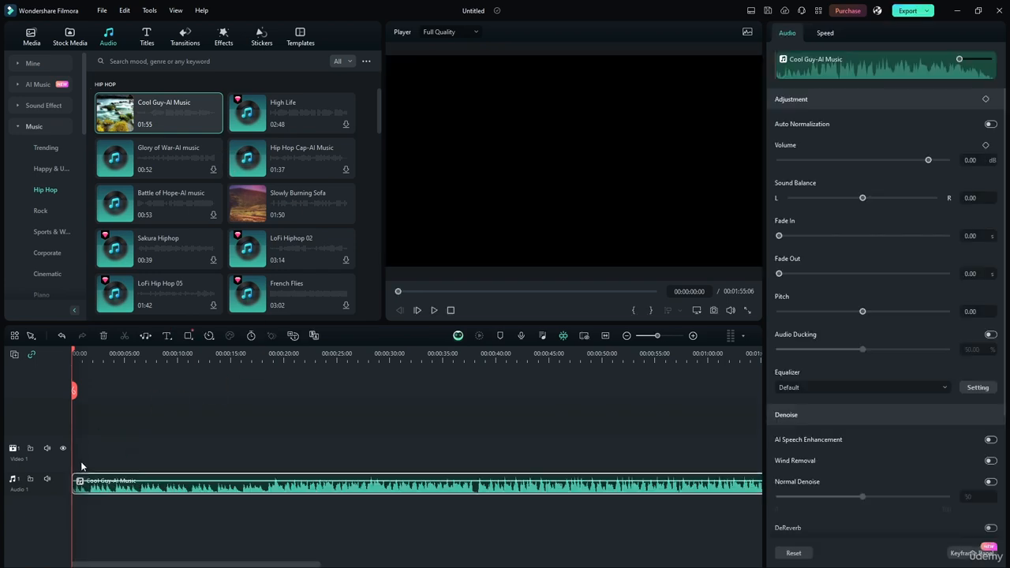
left_click(434, 311)
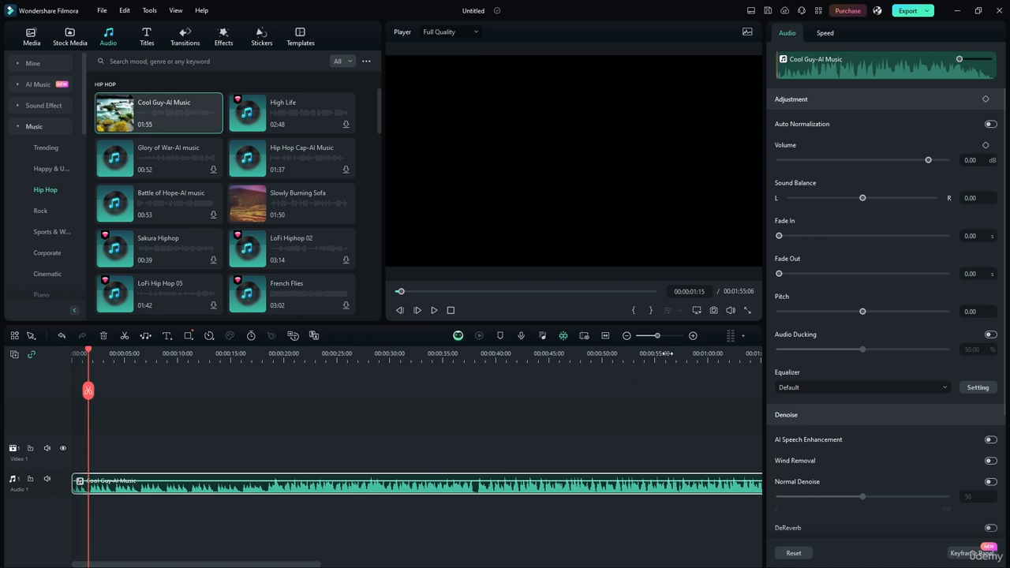
Step: Trim the end of the Cool Guy-AI Music clip so that it lasts 10 seconds
left_click_drag(657, 335, 647, 336)
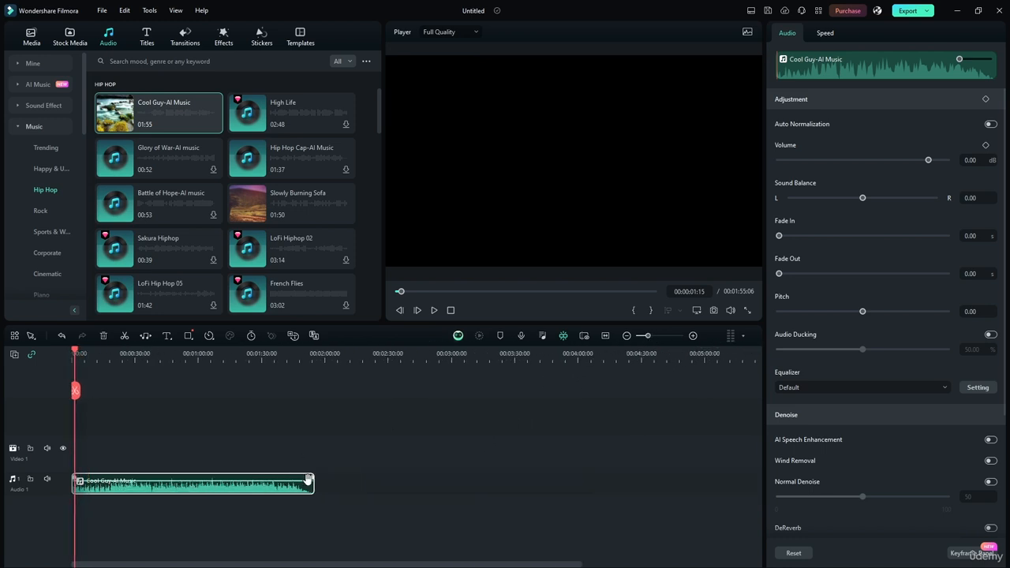
left_click_drag(314, 486, 114, 485)
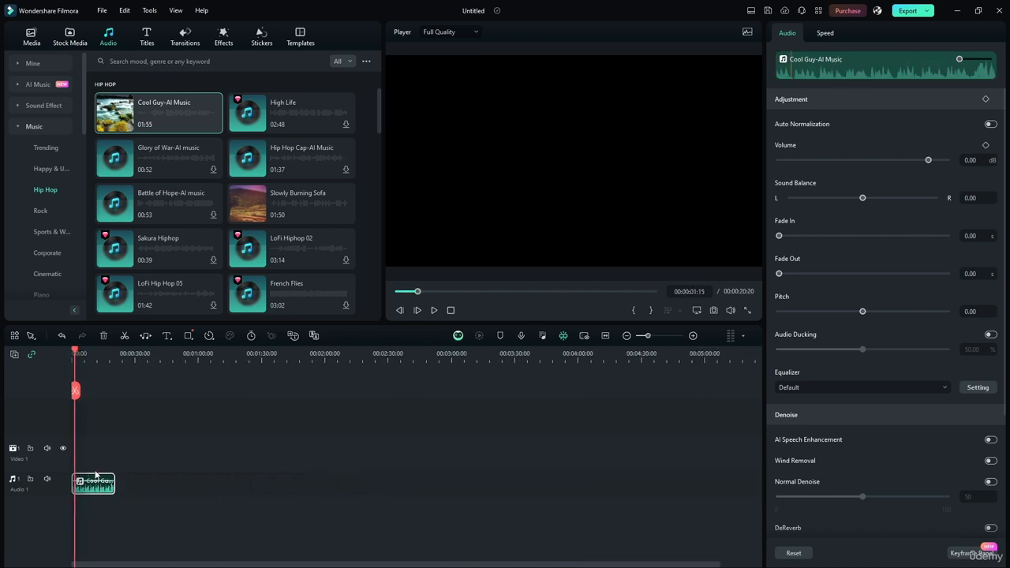
left_click_drag(647, 336, 664, 335)
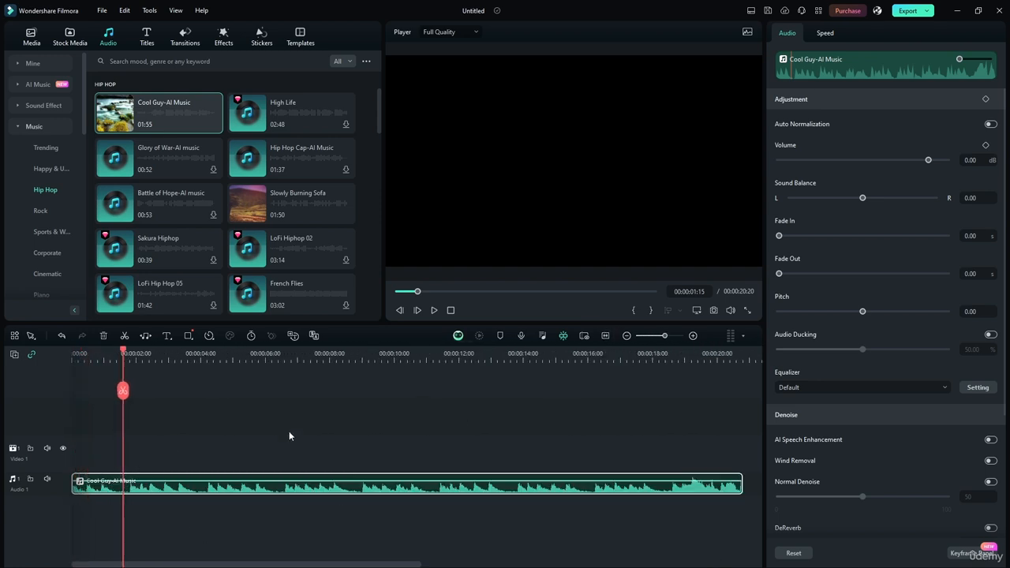
left_click_drag(742, 485, 393, 469)
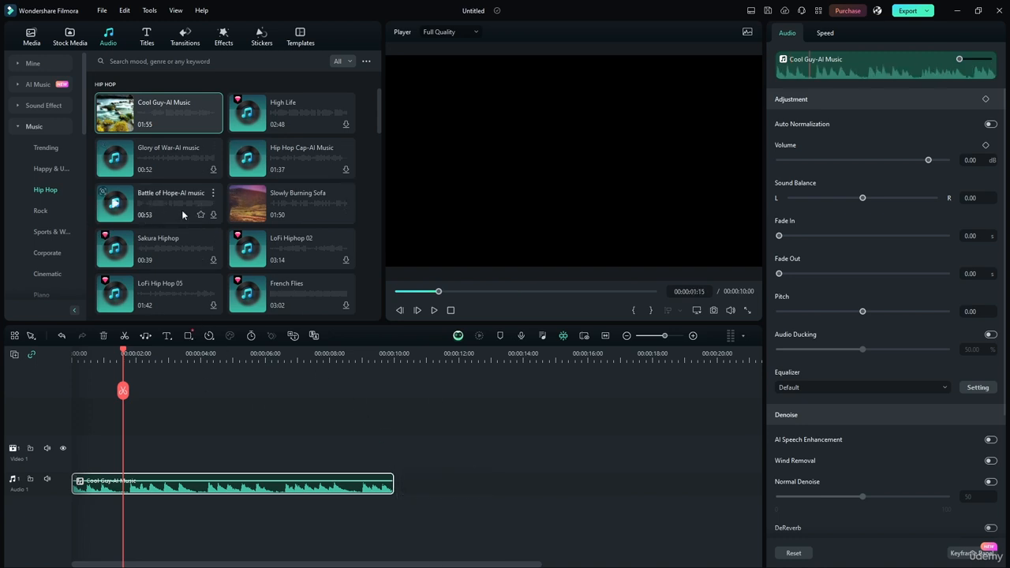
Step: Add Battle of Hope-AI music to the timeline and place it at the start of a second audio track beneath the Cool Guy clip
left_click_drag(182, 210, 418, 474)
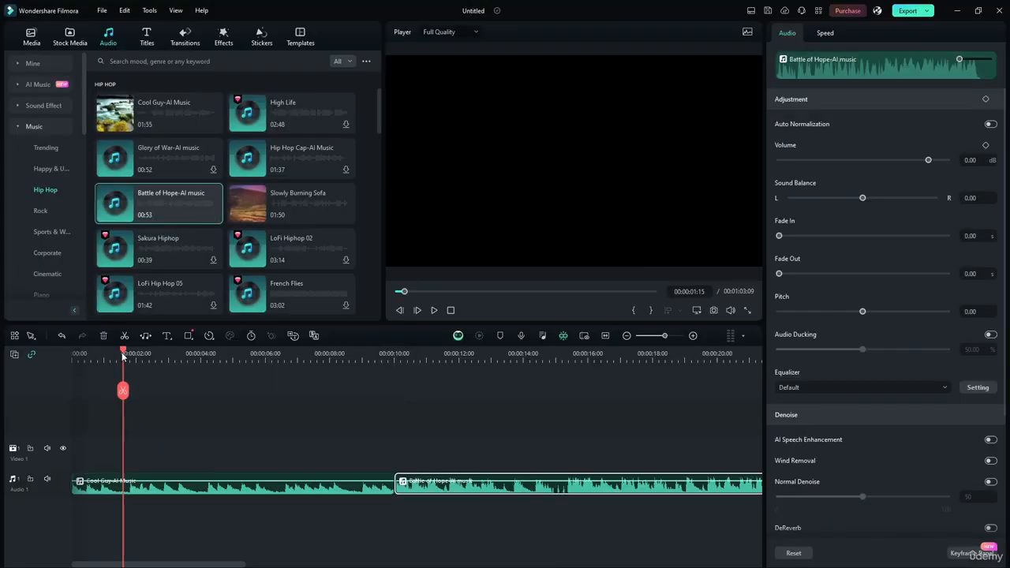
left_click_drag(122, 355, 405, 368)
left_click_drag(446, 481, 272, 449)
key("ctrl+z")
left_click_drag(465, 490, 146, 521)
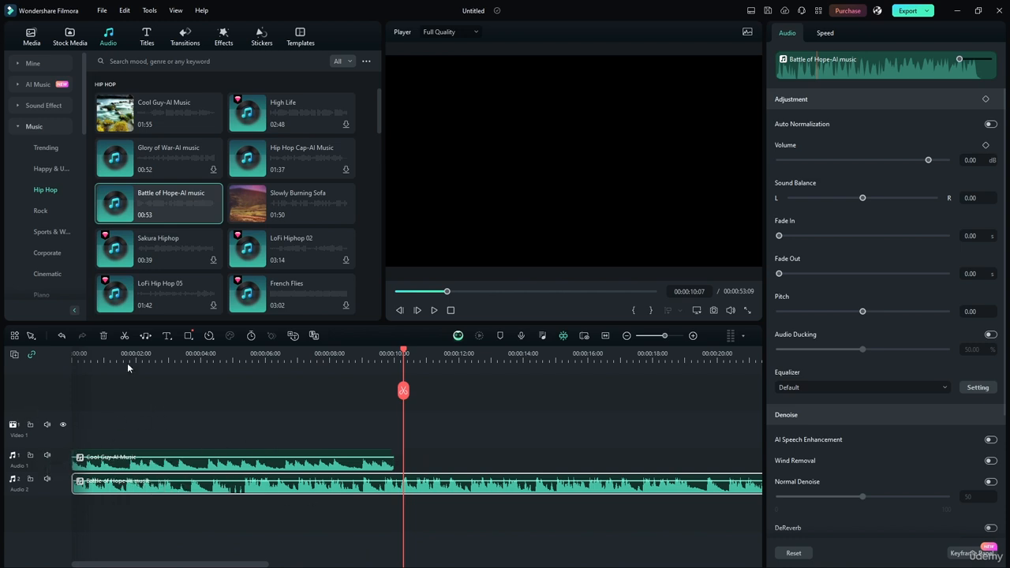
Step: Trim the end of the Battle of Hope clip to 10 seconds, level with the end of the Cool Guy clip
left_click_drag(407, 348, 811, 361)
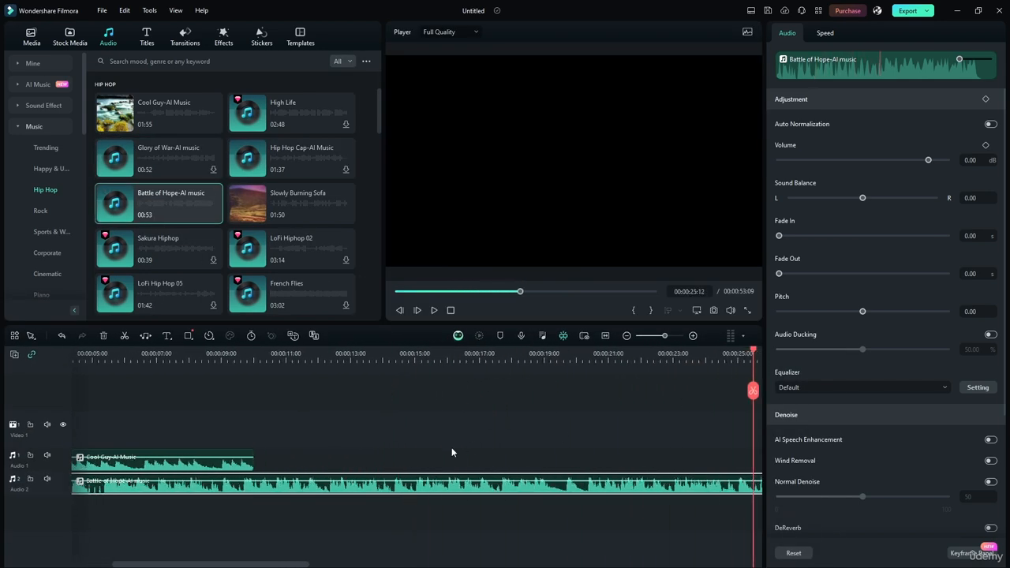
left_click(606, 335)
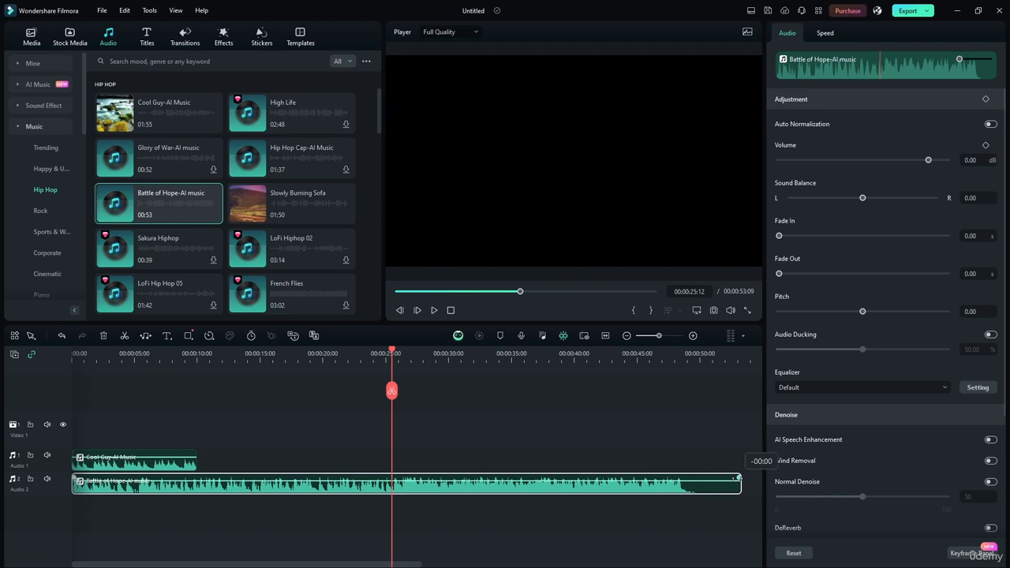
left_click_drag(740, 483, 196, 489)
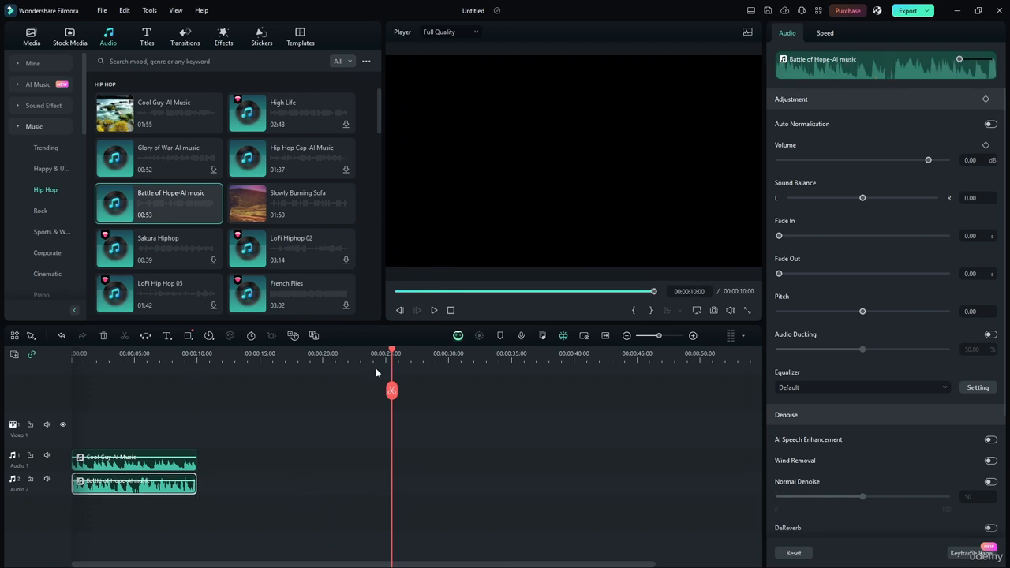
Step: Move the Battle of Hope clip onto Audio 1 directly after the Cool Guy clip and return the playhead to the start
left_click_drag(391, 352, 128, 353)
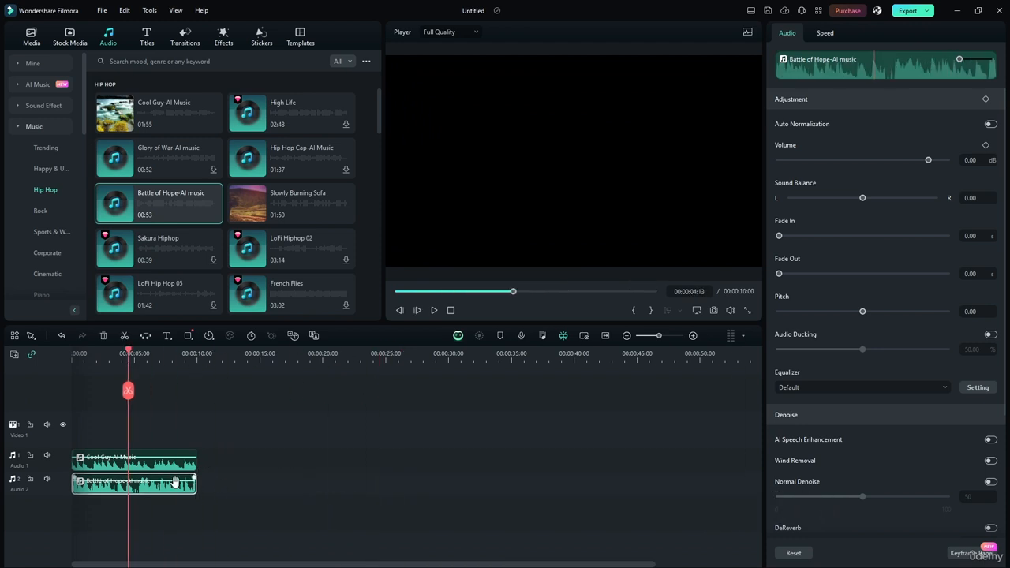
left_click_drag(175, 481, 301, 469)
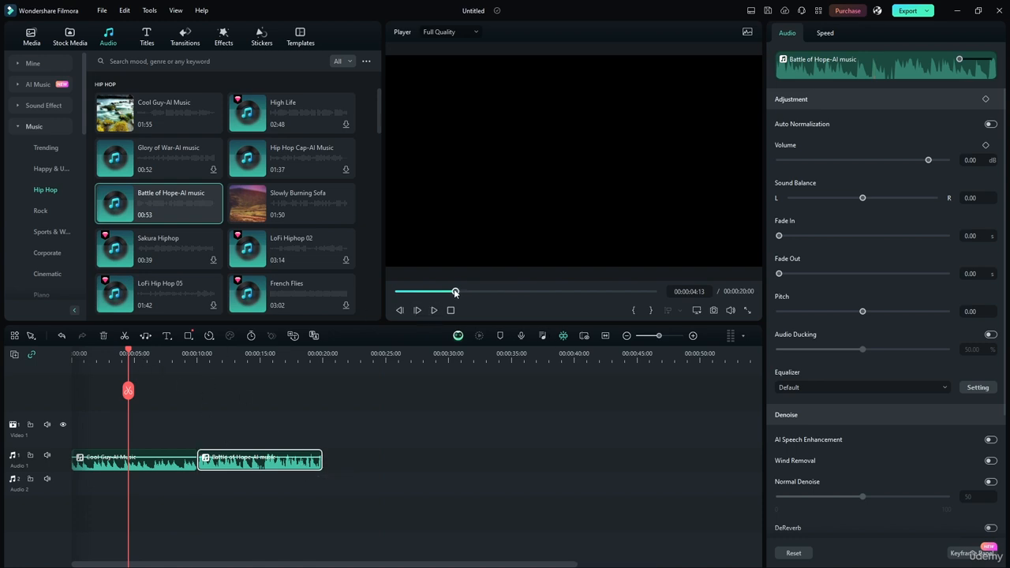
left_click_drag(455, 291, 397, 291)
left_click(602, 336)
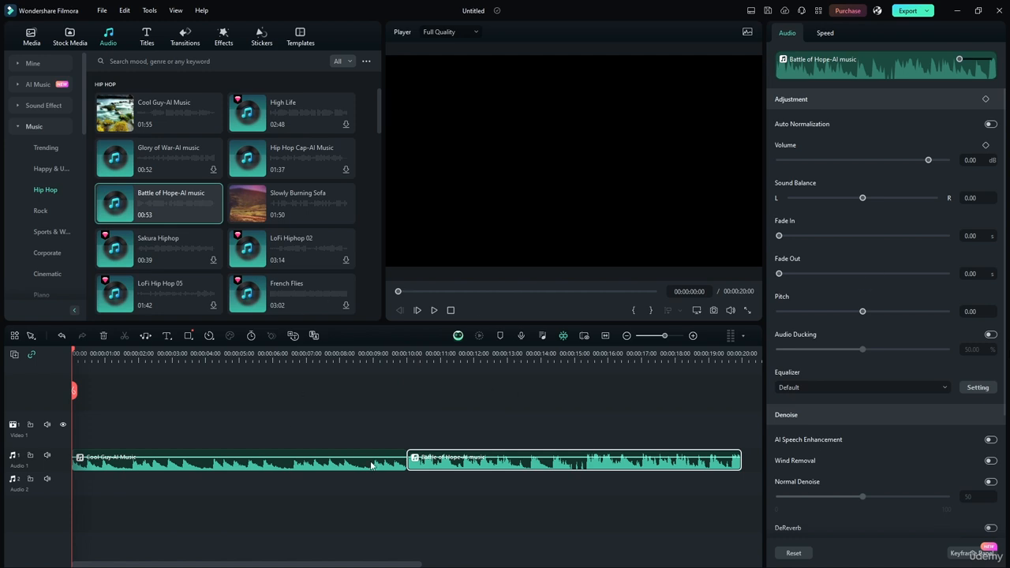
Step: Move the Battle of Hope clip beneath the Cool Guy clip on Audio 2 and back to its place after it on Audio 1
left_click_drag(496, 466, 234, 483)
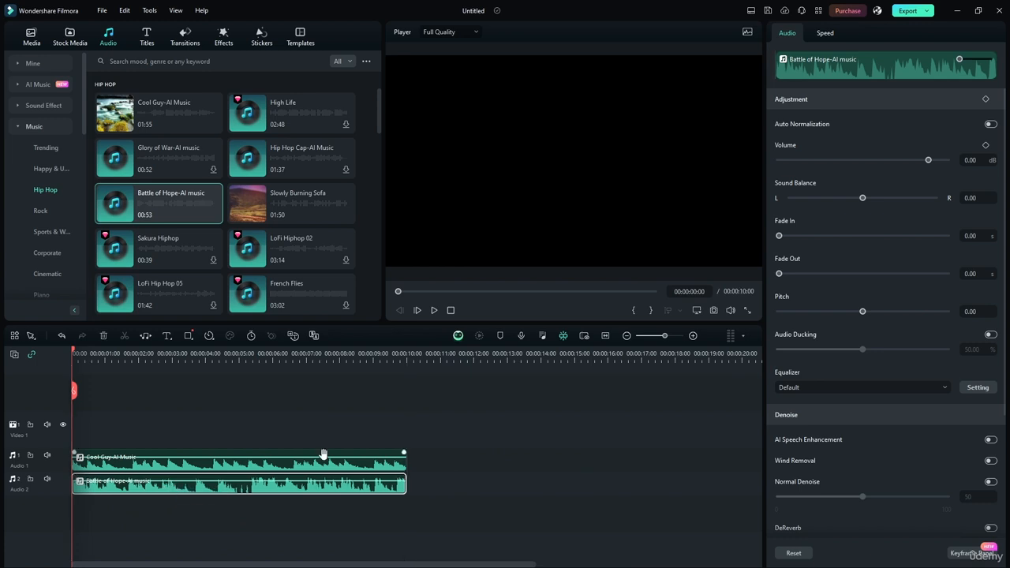
left_click(163, 431)
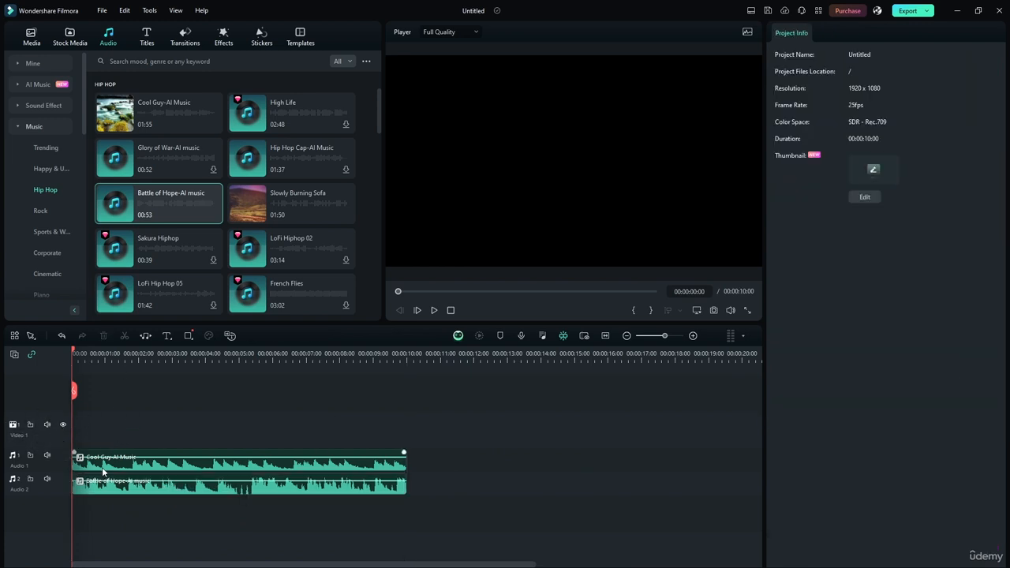
left_click_drag(138, 485, 473, 463)
left_click(451, 409)
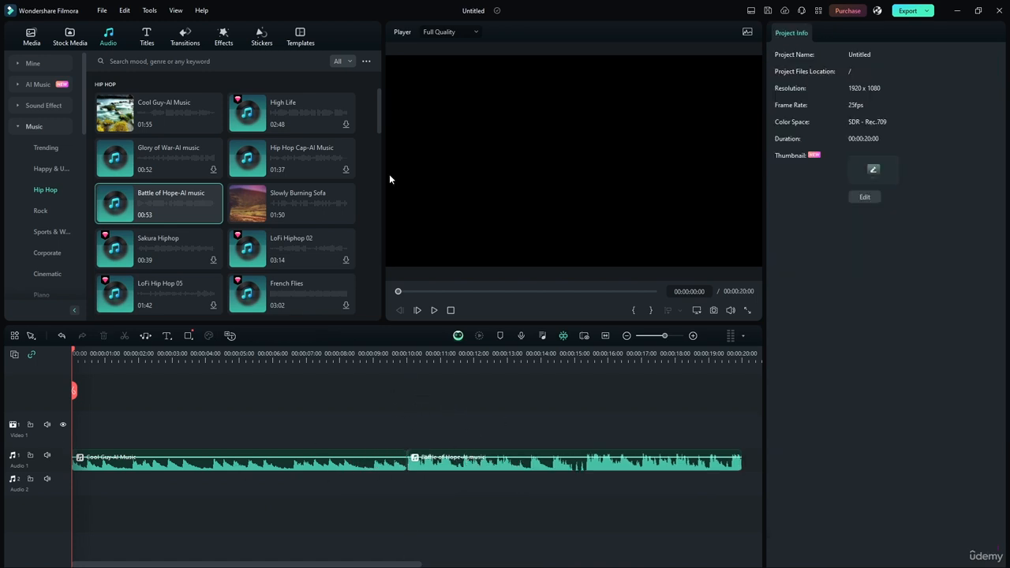
Step: Display the Audio Transitions category of the transitions library with the filter set to All
left_click(178, 35)
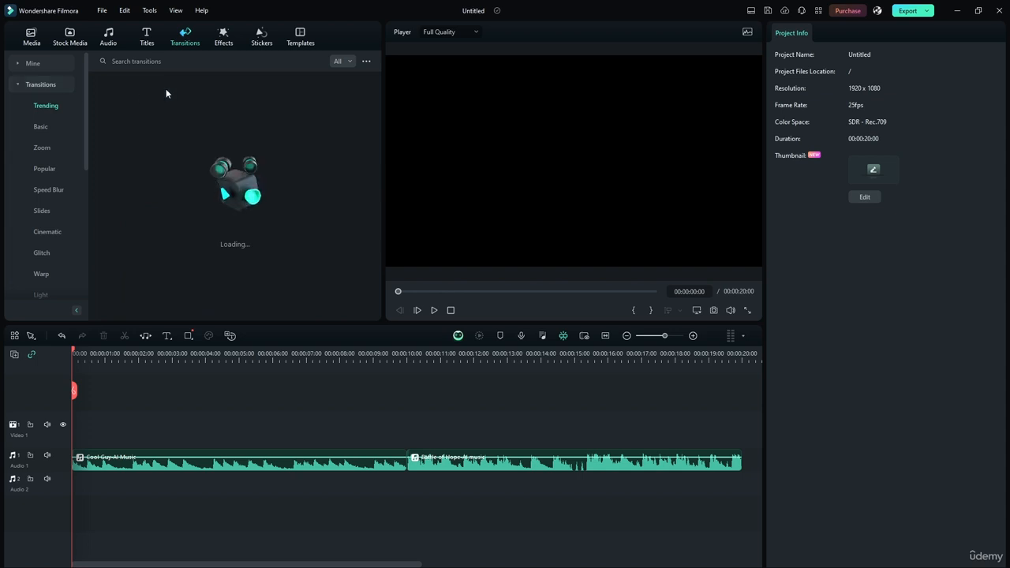
left_click(109, 37)
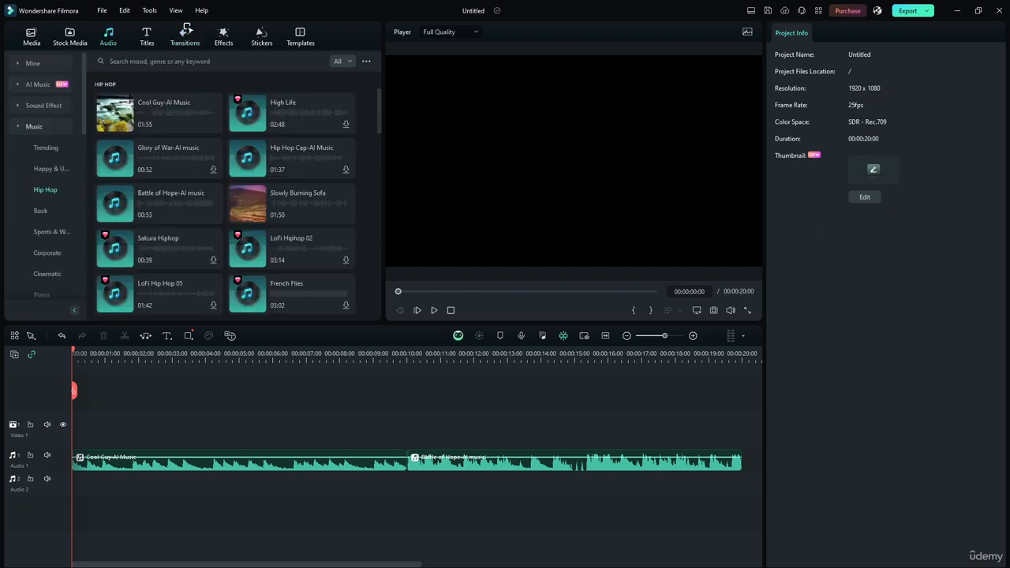
left_click(186, 35)
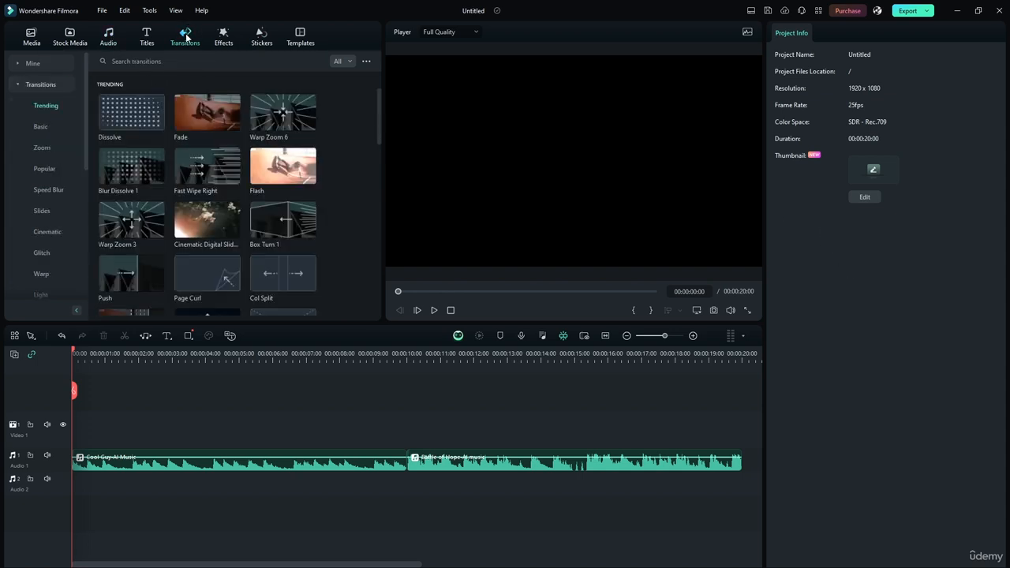
left_click(18, 84)
left_click(36, 105)
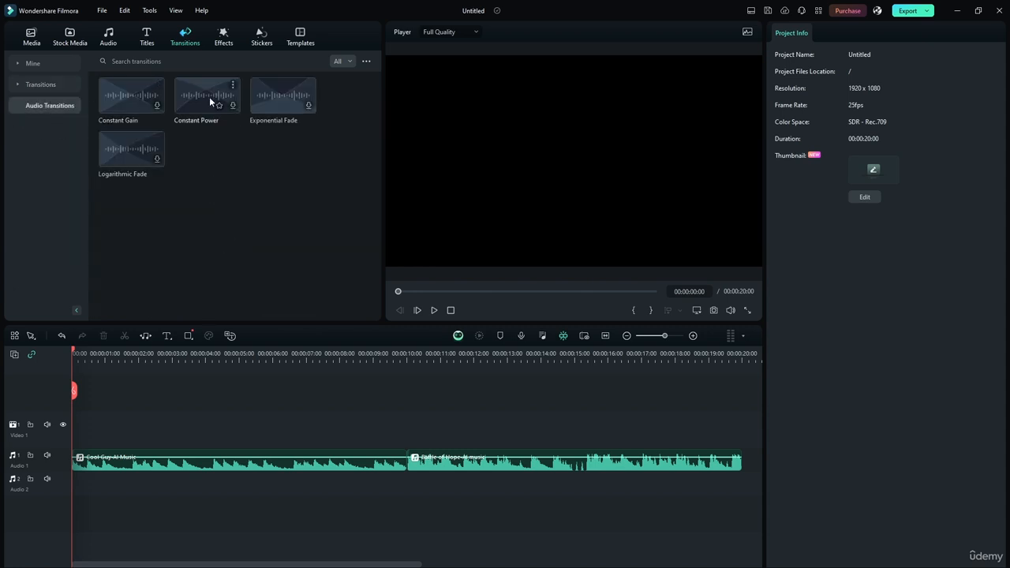
left_click(353, 63)
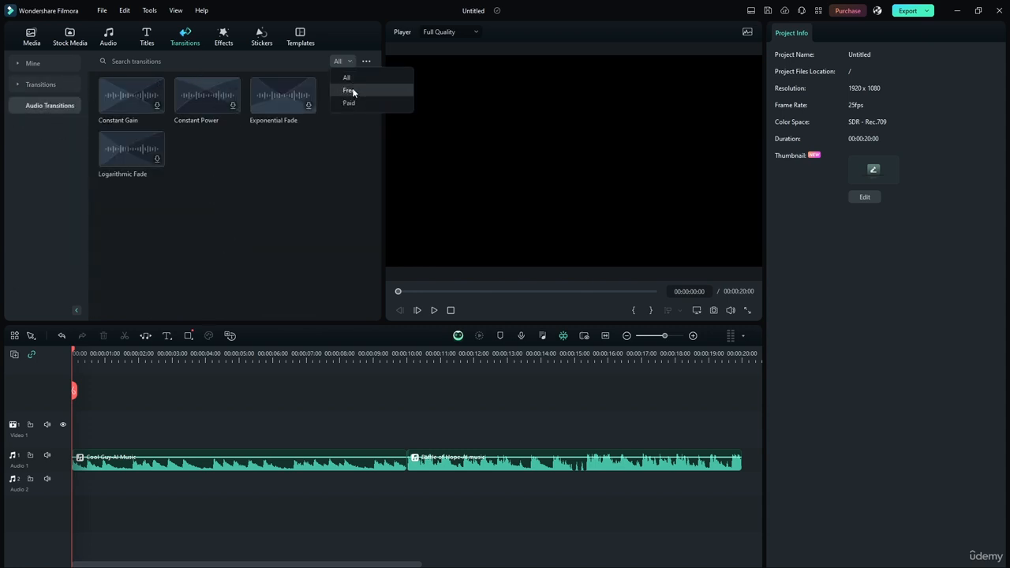
left_click(342, 78)
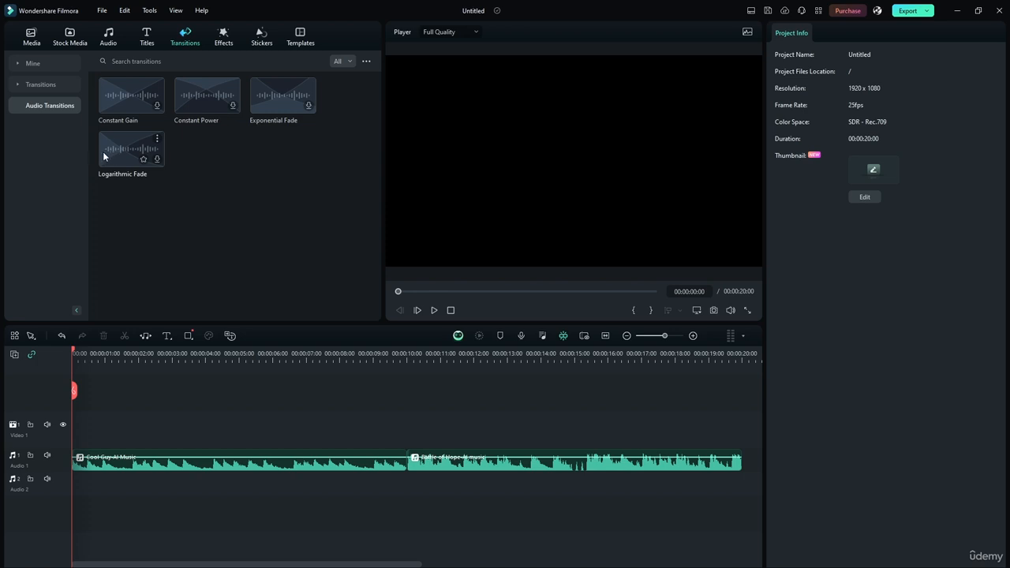
Step: Play back the cut between the Cool Guy and Battle of Hope clips twice from just before 10 seconds
left_click_drag(378, 358, 421, 353)
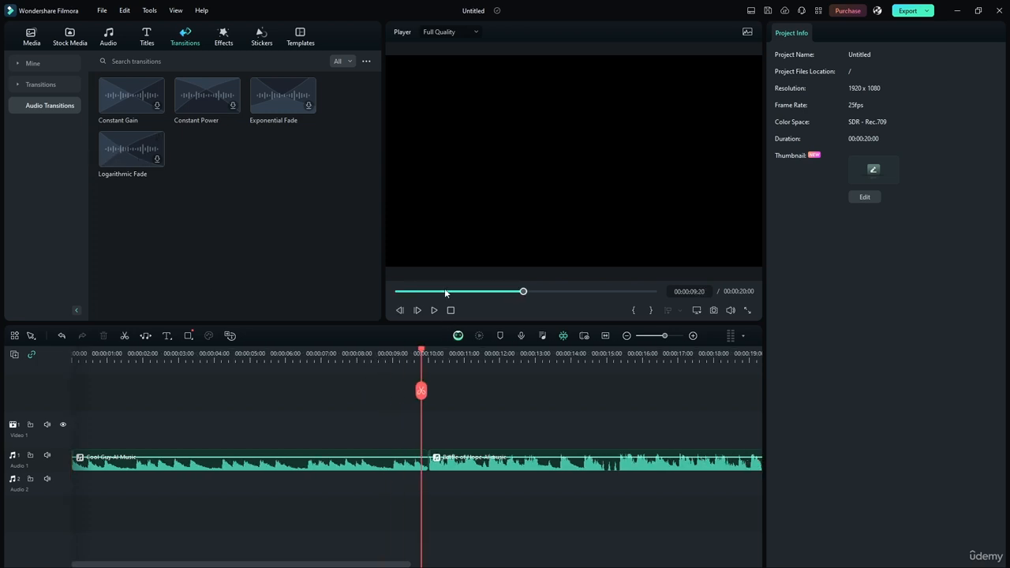
left_click(434, 311)
left_click(433, 311)
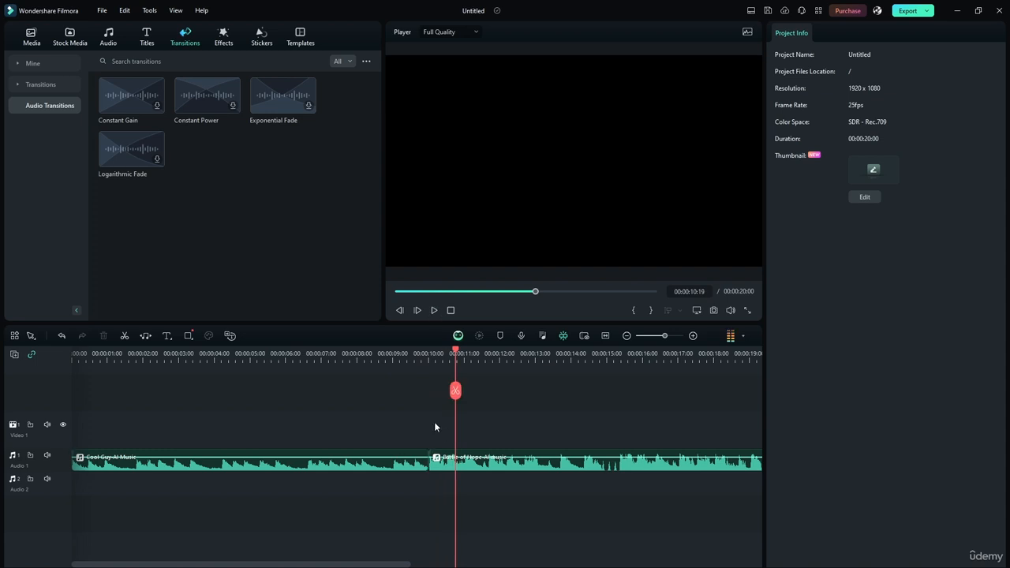
left_click_drag(455, 355, 405, 354)
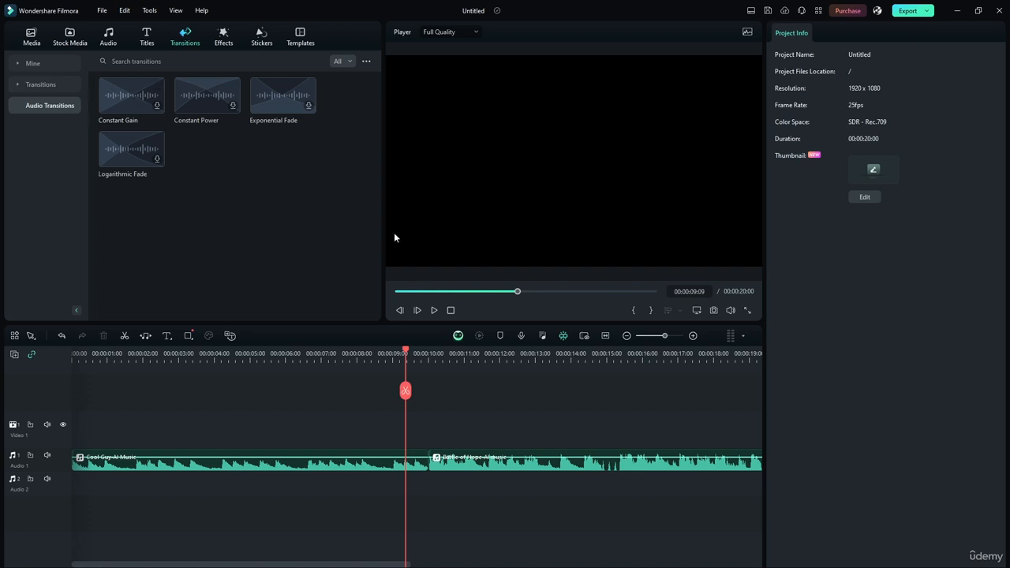
left_click(434, 310)
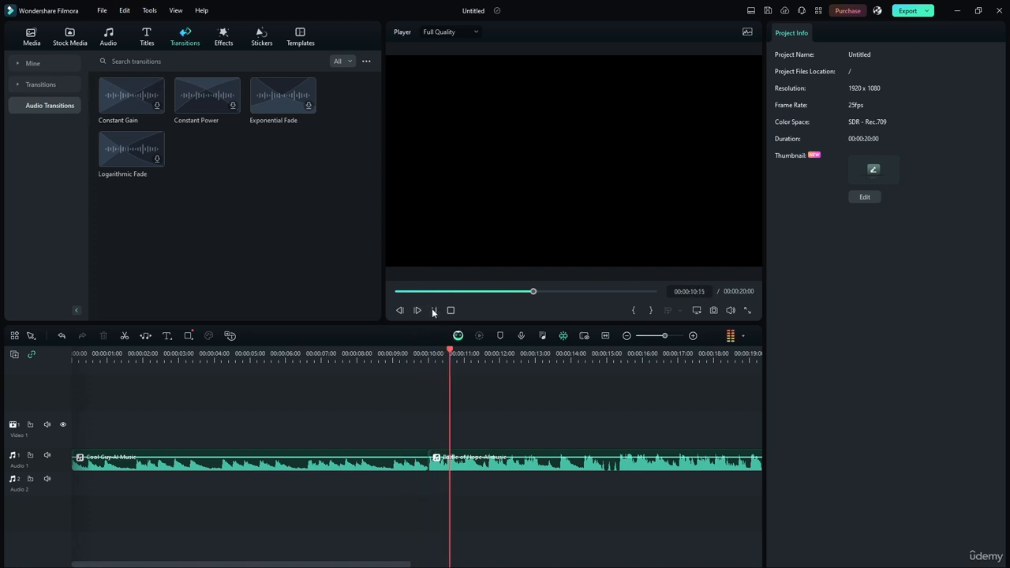
left_click(457, 349)
left_click_drag(455, 350, 394, 350)
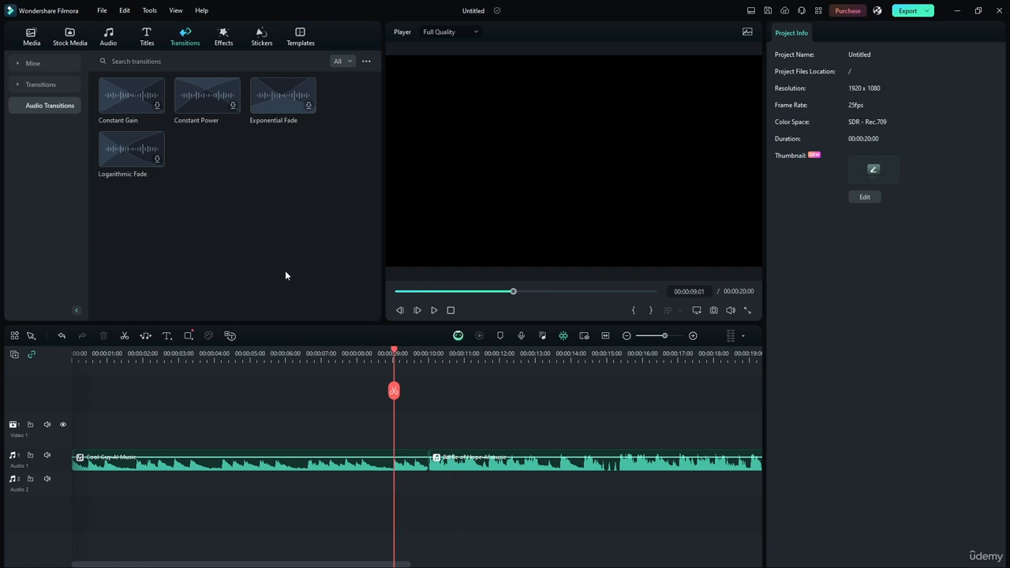
Step: Place the Constant Gain transition on the cut between the two music clips and play across it from about 7 seconds
left_click_drag(118, 97, 428, 463)
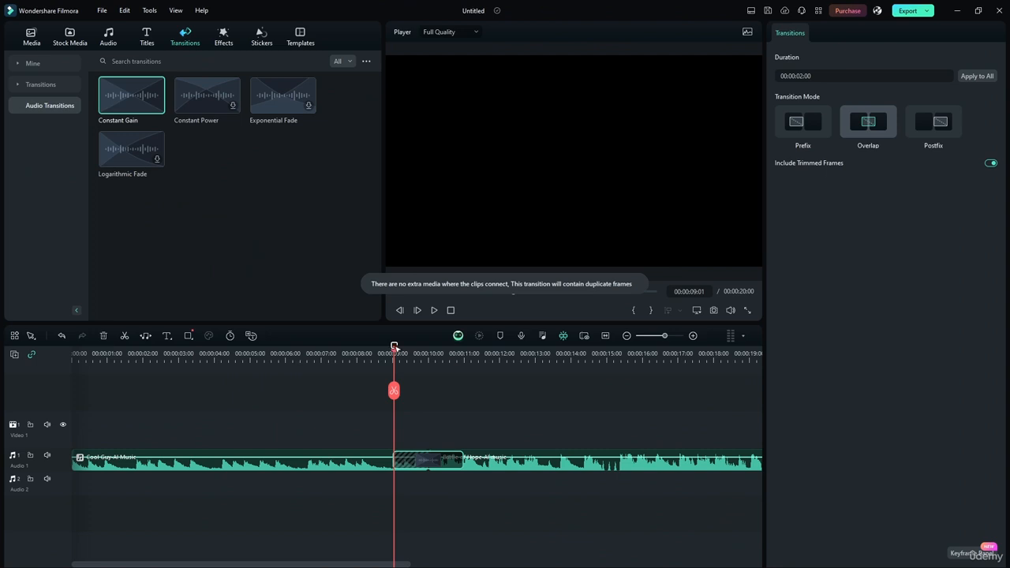
left_click_drag(394, 350, 327, 350)
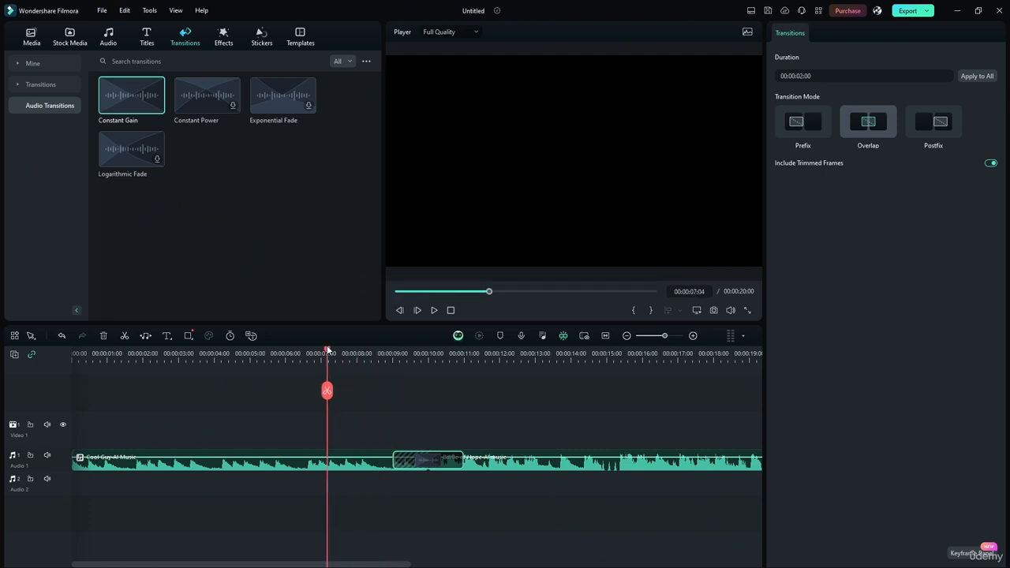
left_click(434, 310)
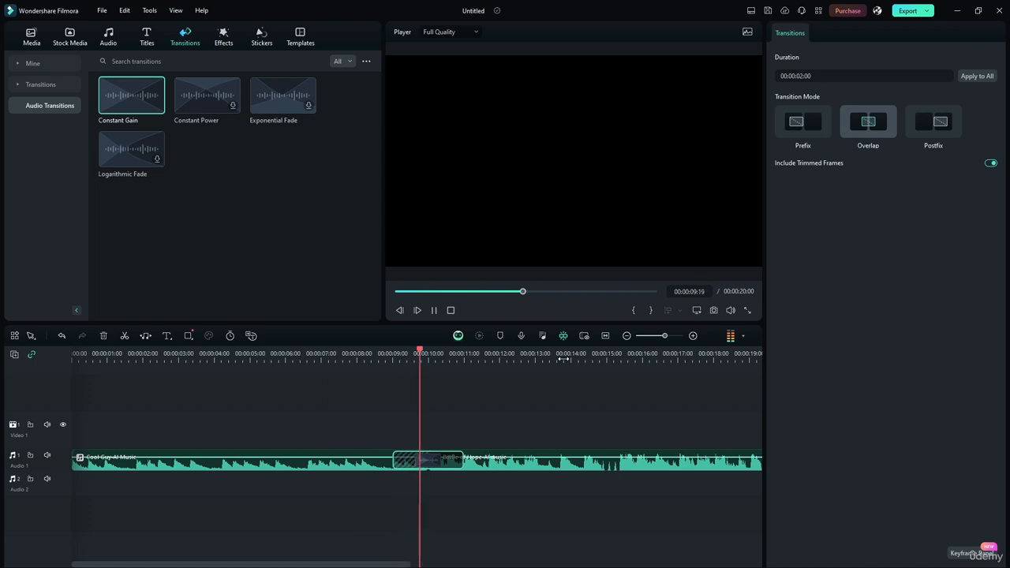
left_click(434, 310)
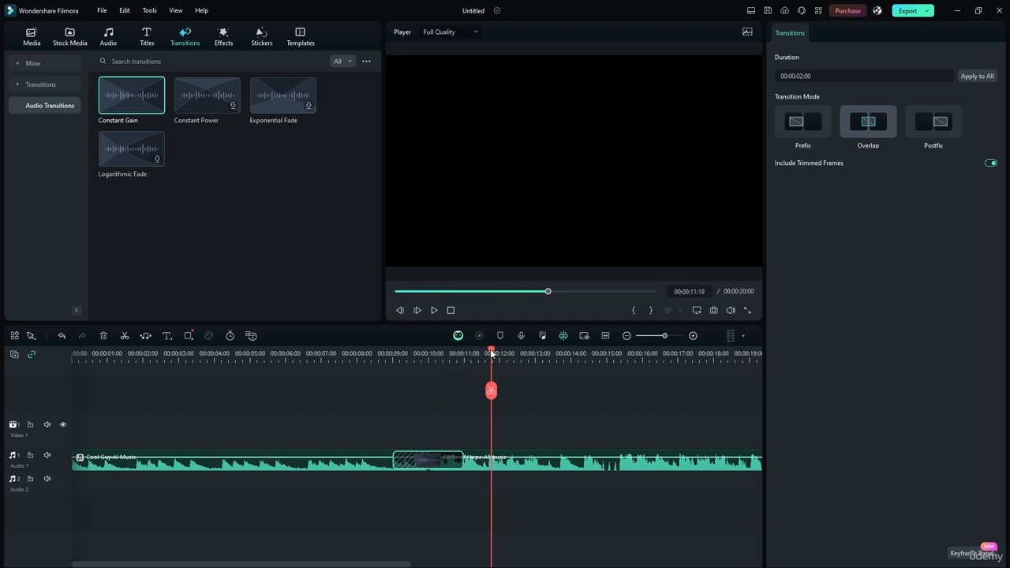
Step: Undo the Constant Gain transition and inspect the waveforms of both clips closely around the cut at 10 seconds
key("ctrl+z")
scroll(433, 482, "up", 5)
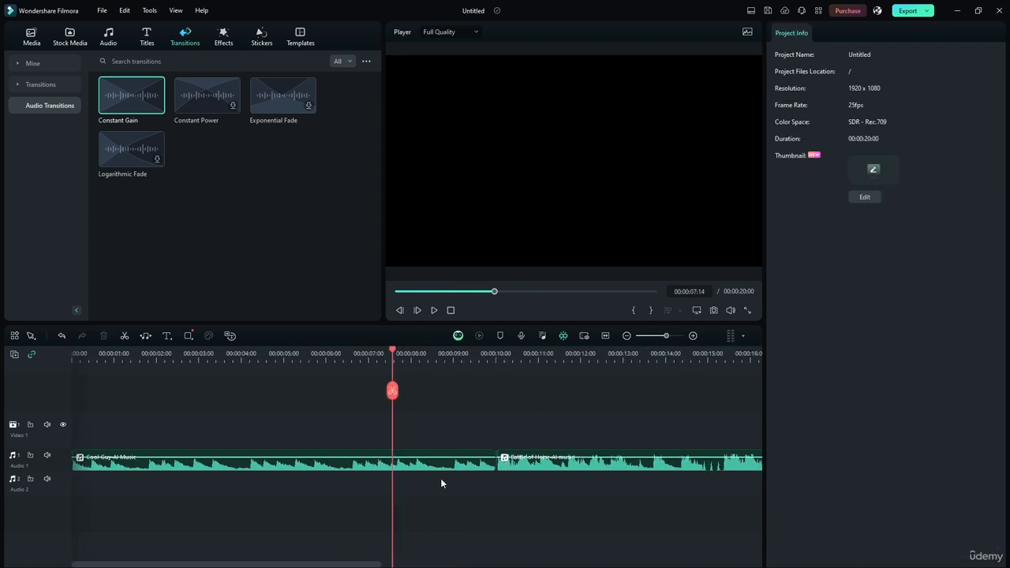
scroll(590, 483, "up", 2)
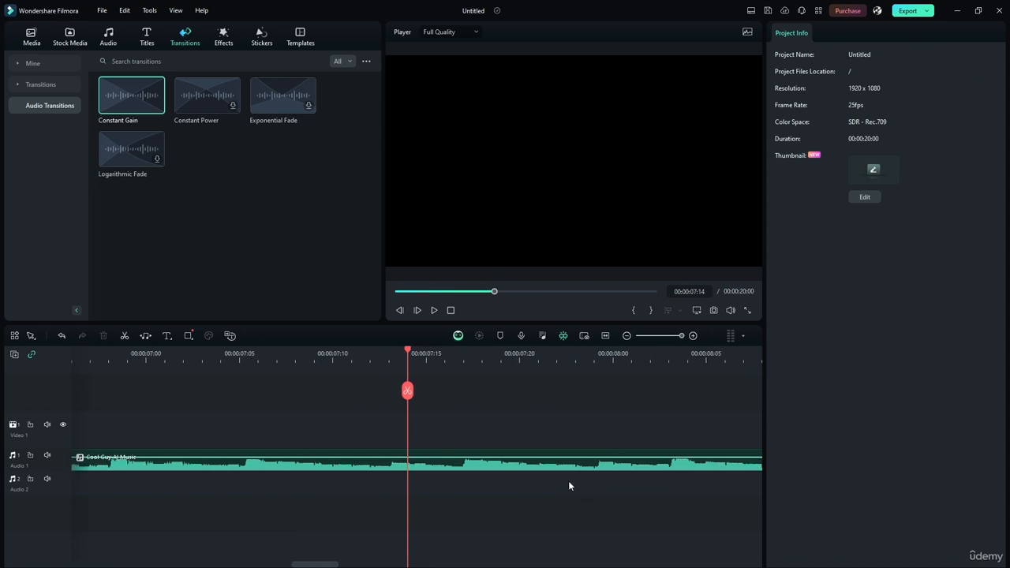
left_click_drag(403, 349, 491, 402)
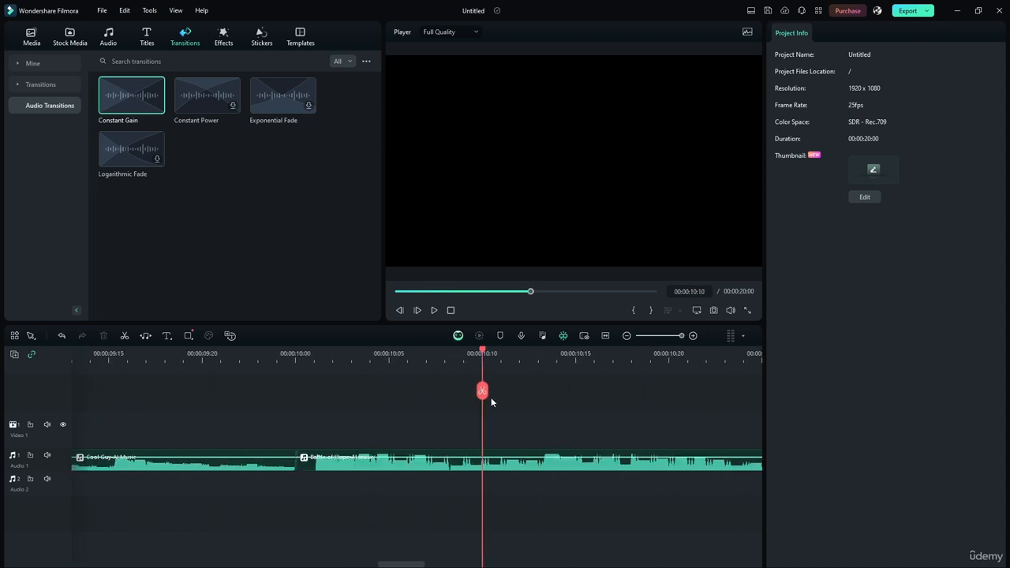
left_click_drag(470, 352, 314, 353)
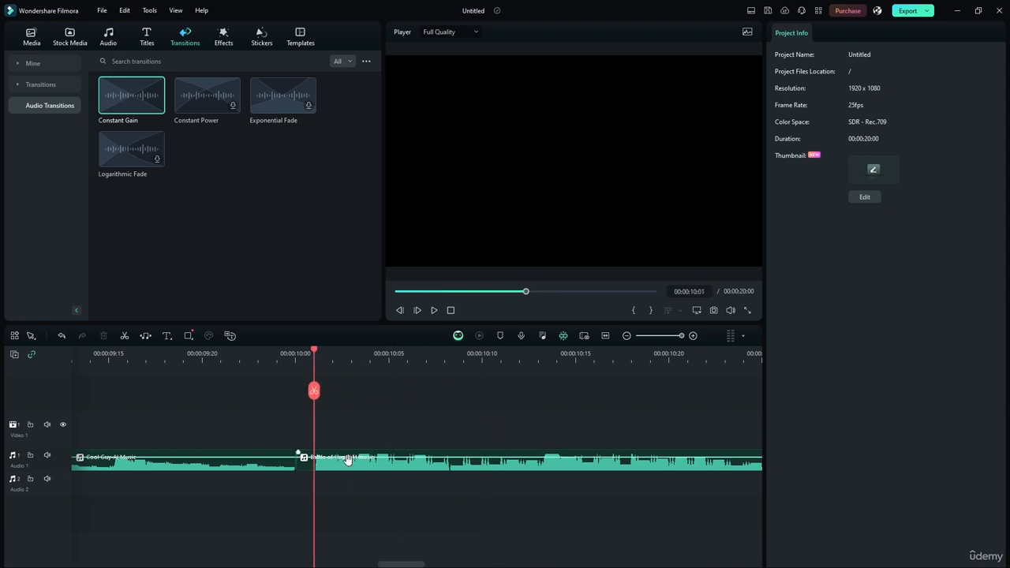
left_click(318, 468)
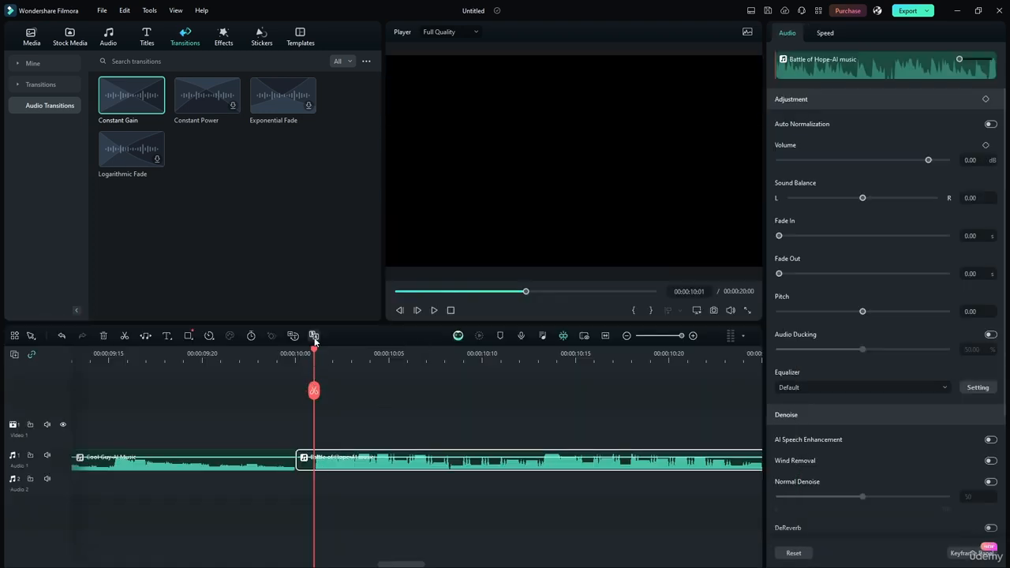
left_click(277, 353)
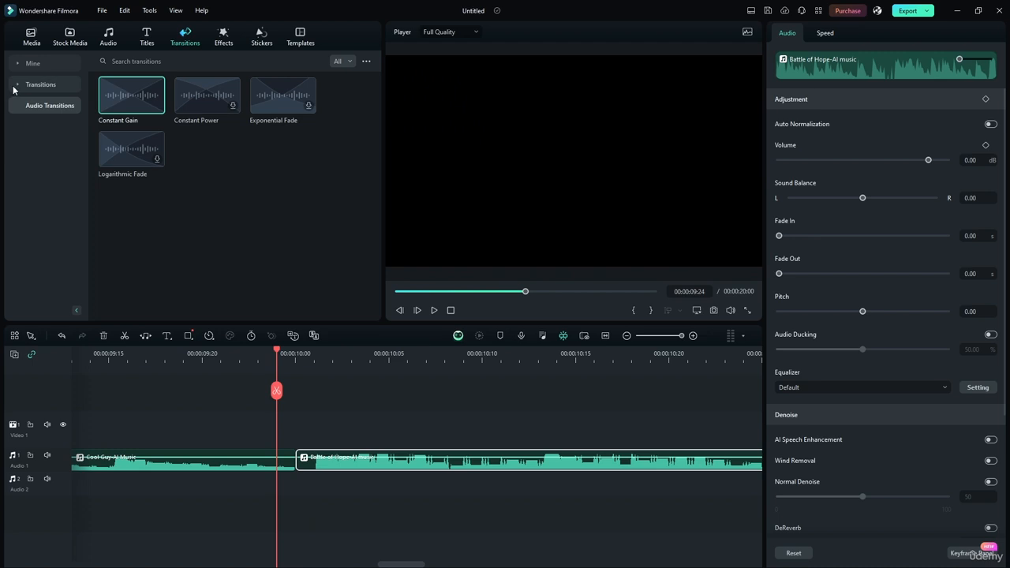
Step: Place the Logarithmic Fade audio transition on the cut between the two clips and play across it from about 00:00:07:19
left_click(13, 88)
left_click(13, 89)
left_click(33, 105)
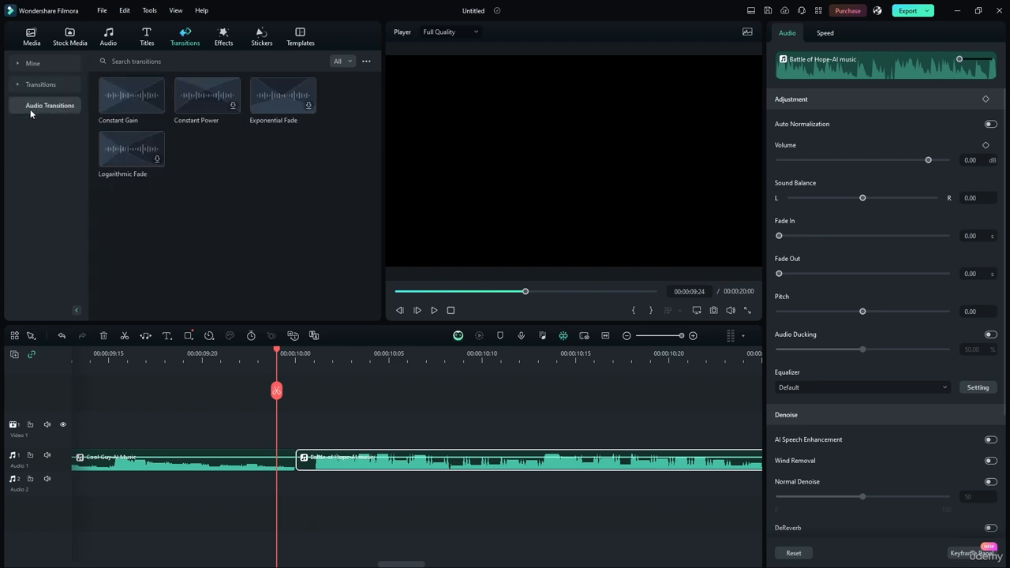
left_click_drag(115, 143, 293, 462)
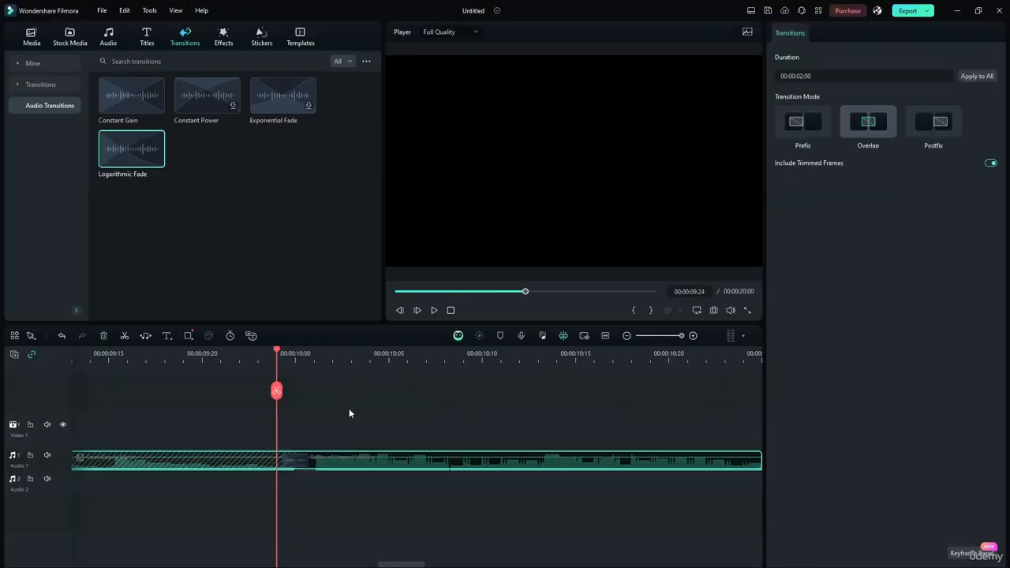
left_click_drag(682, 336, 665, 335)
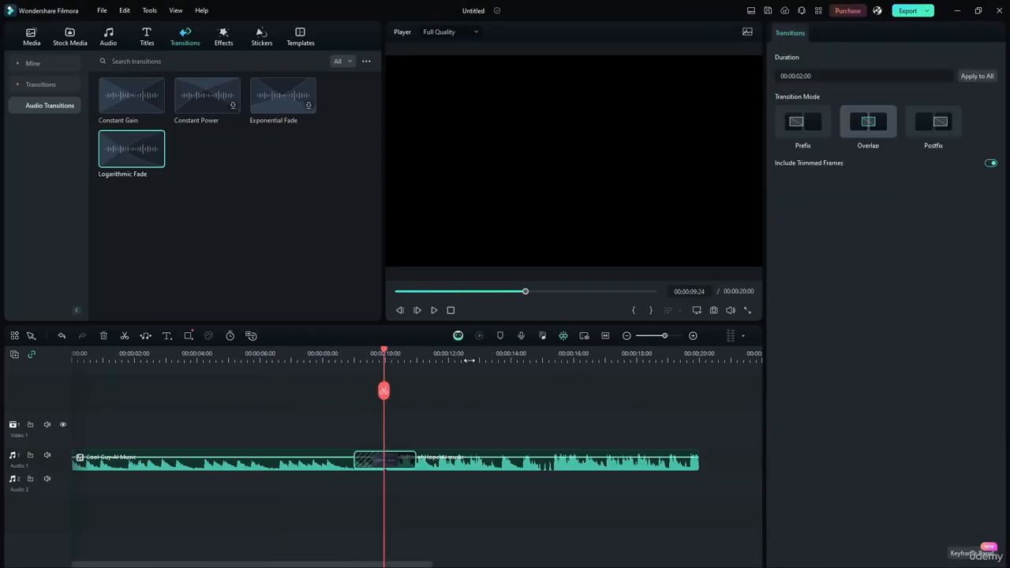
left_click_drag(384, 355, 318, 355)
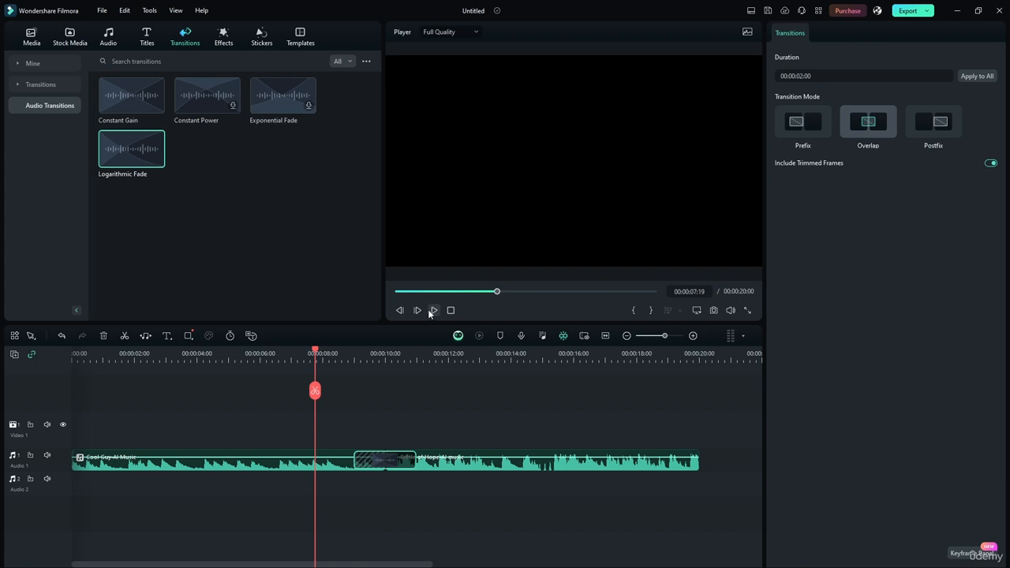
left_click(432, 310)
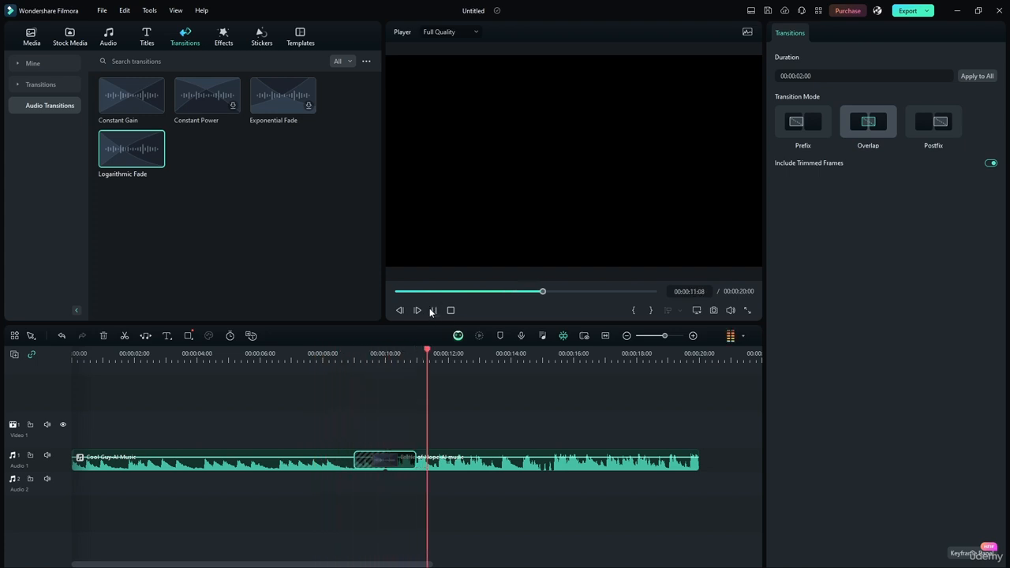
left_click(433, 310)
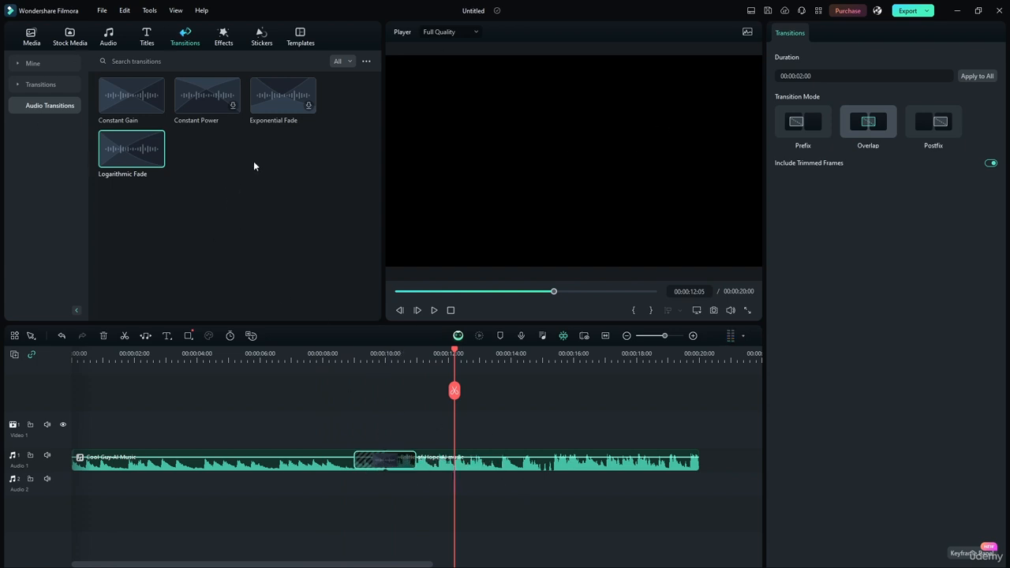
Step: Replace the Logarithmic Fade at the join with the Exponential Fade transition and play across it from about 8 seconds
left_click(361, 388)
left_click_drag(268, 101, 365, 444)
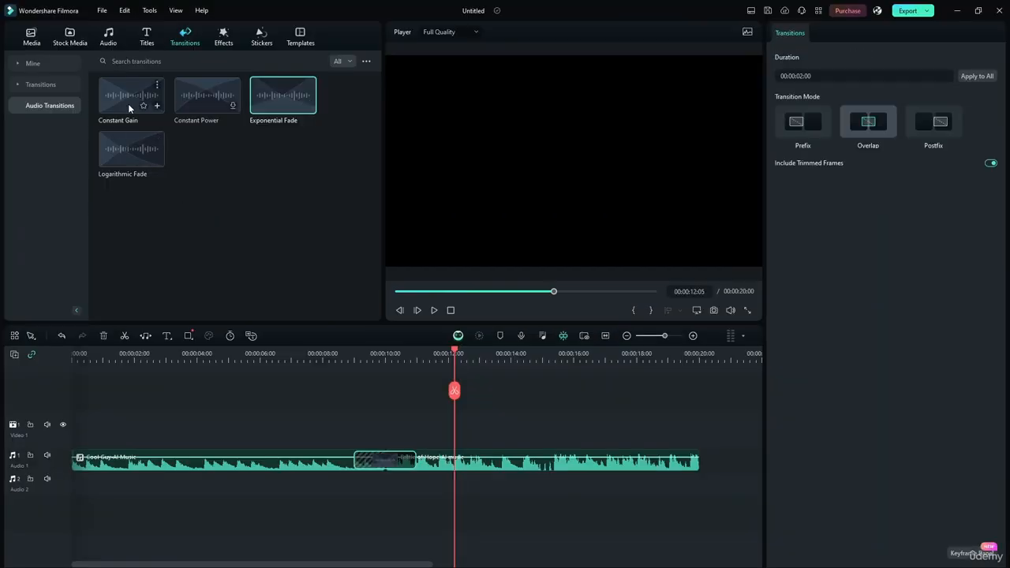
left_click_drag(458, 352, 324, 353)
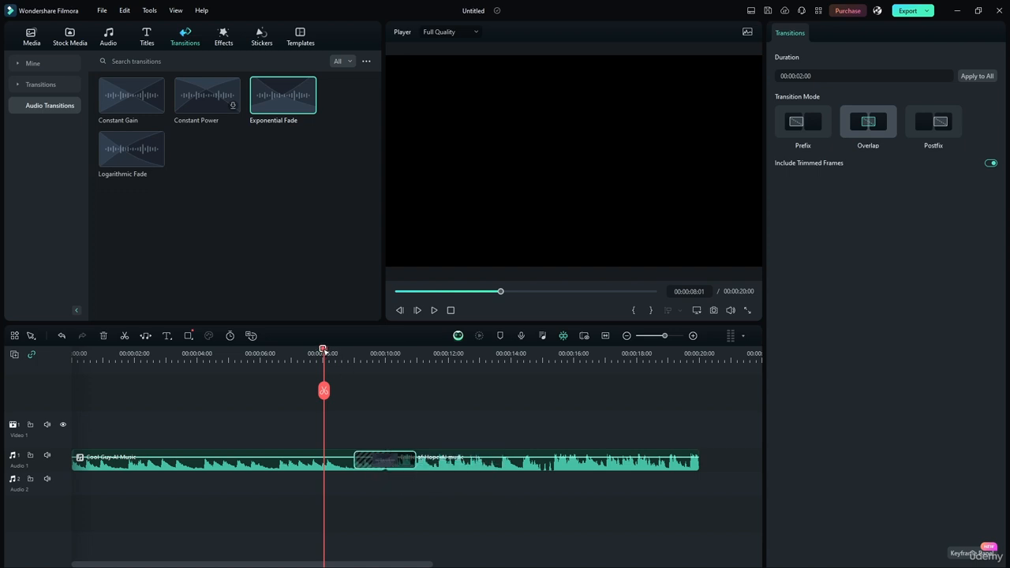
left_click_drag(322, 355, 333, 356)
left_click(433, 310)
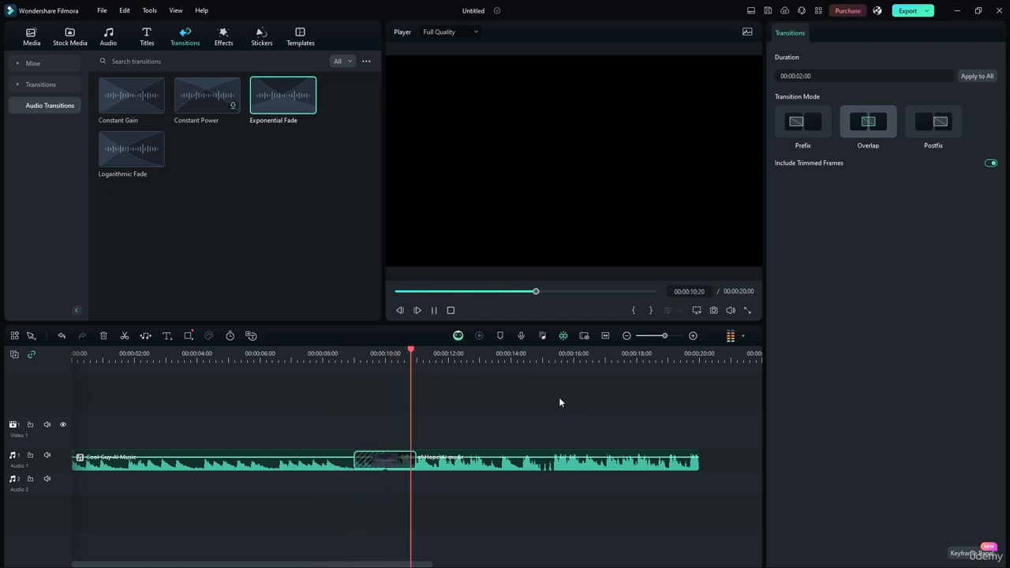
left_click(434, 310)
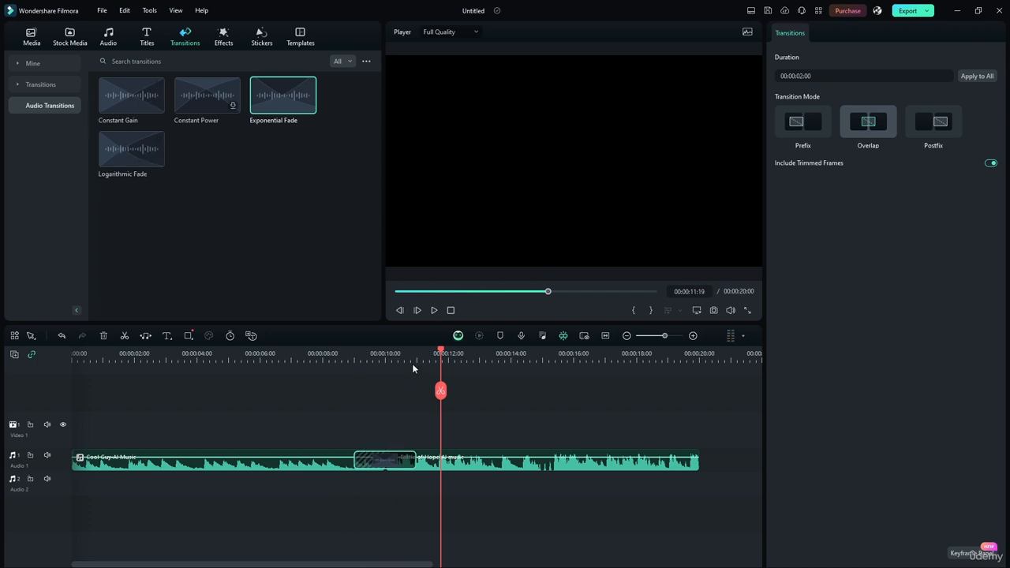
Step: Replace the Exponential Fade at the join with the Constant Power transition and play across it from about 00:00:08:16
key("Delete")
left_click_drag(216, 104, 387, 460)
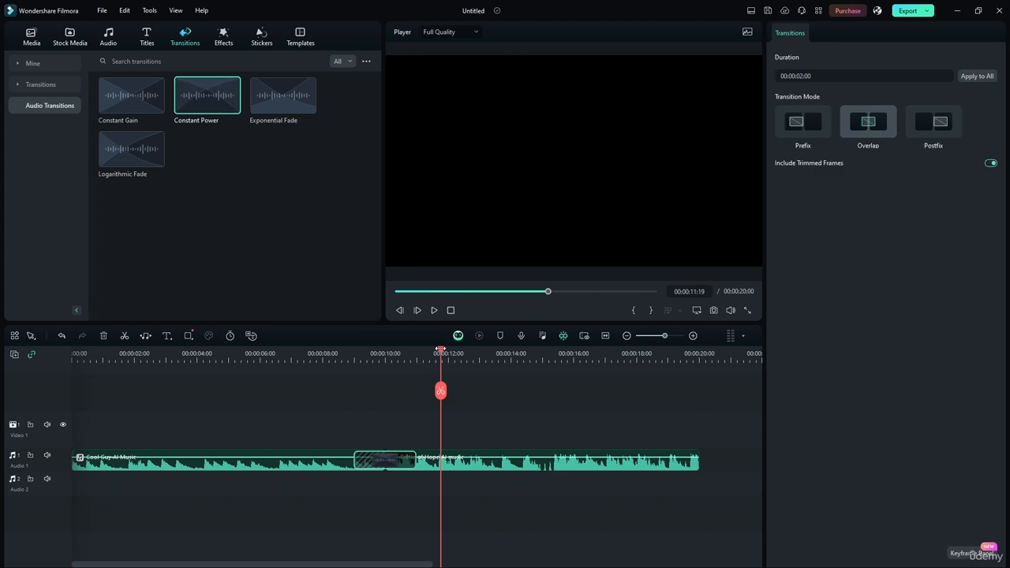
left_click_drag(441, 353, 344, 354)
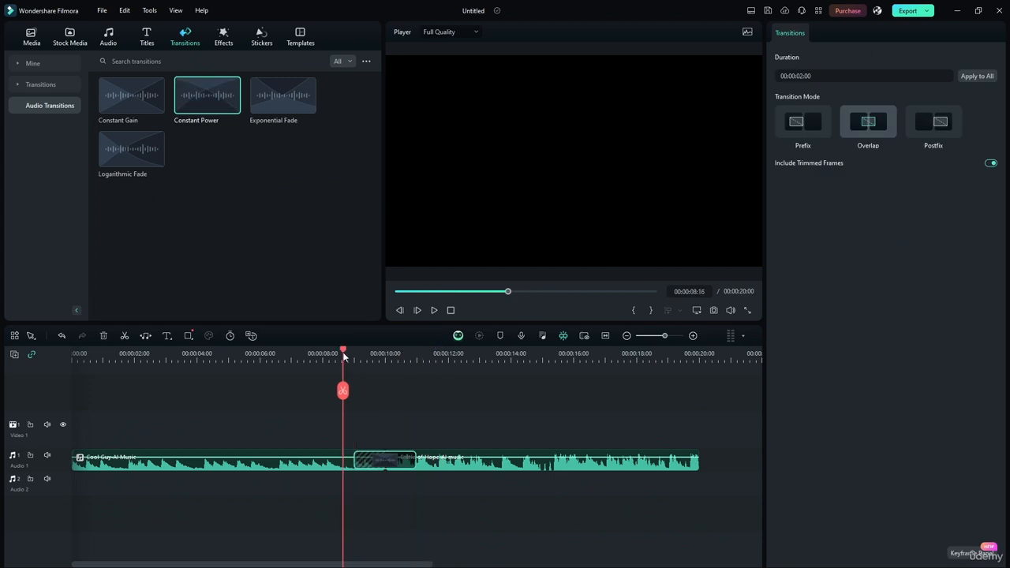
left_click(431, 310)
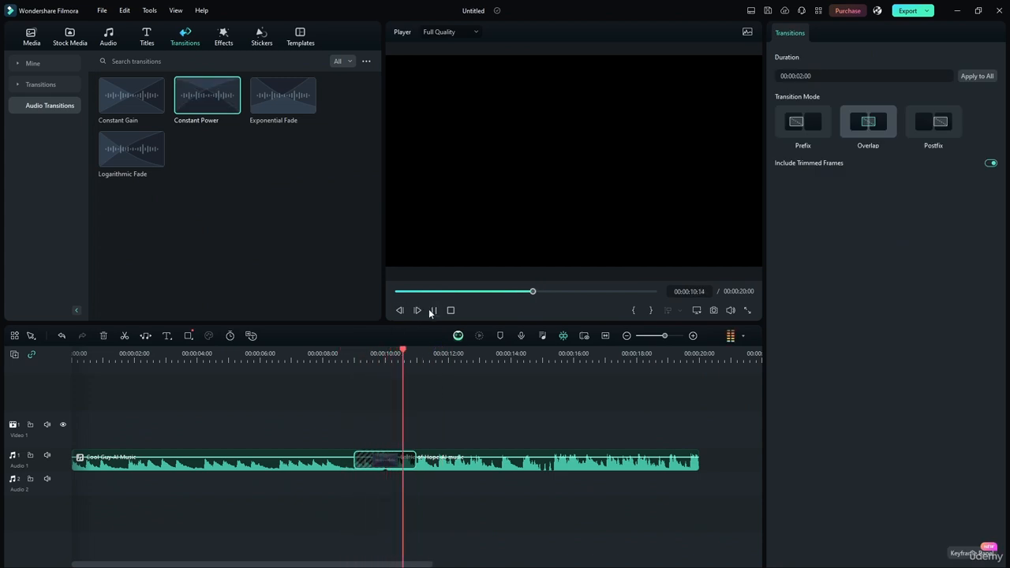
left_click(431, 310)
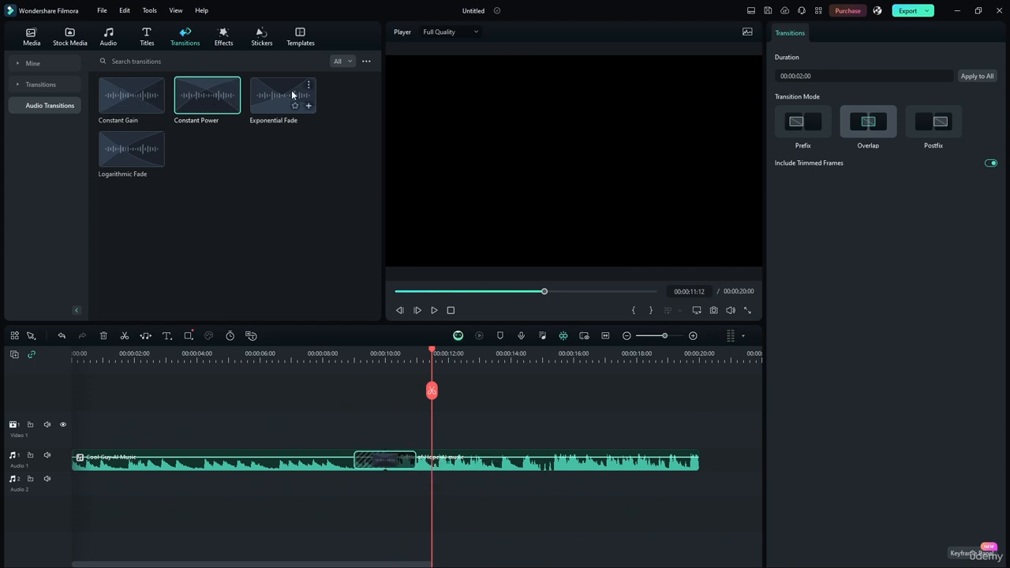
Step: Remove the Constant Power transition and delete the Battle of Hope clip from Audio 1
mouse_move(124, 160)
key("Delete")
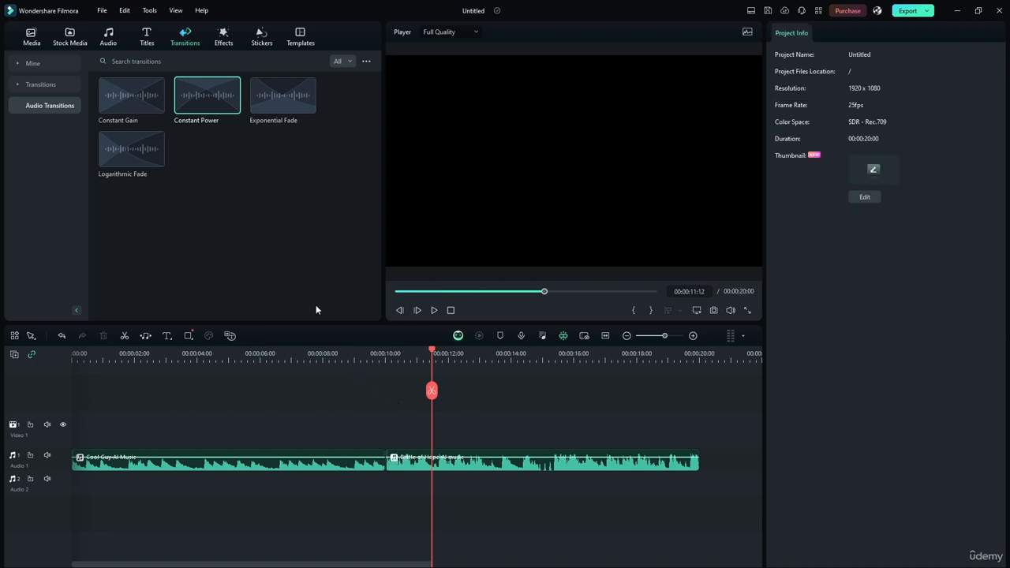
left_click_drag(434, 354, 179, 353)
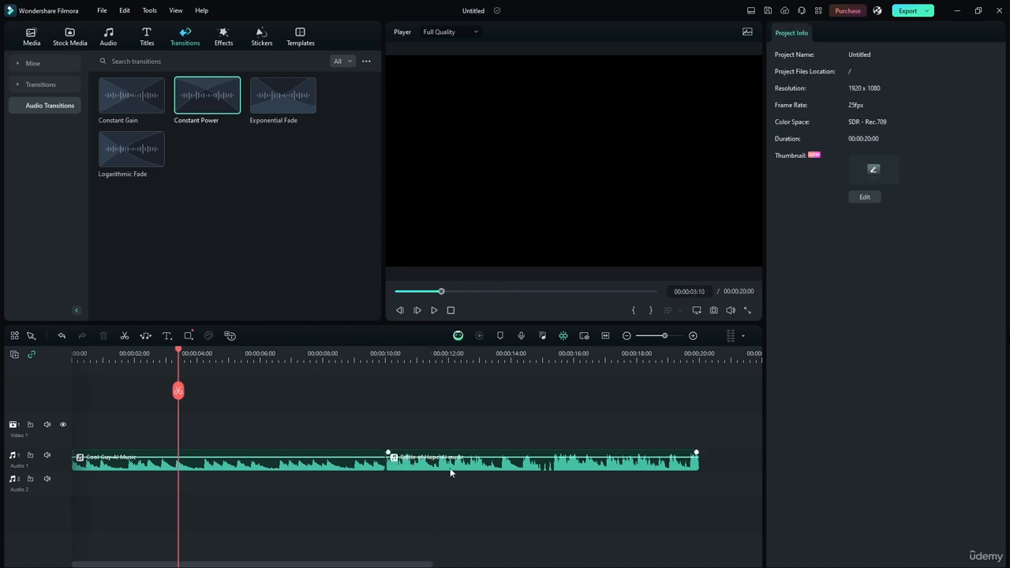
left_click(450, 466)
key("Delete")
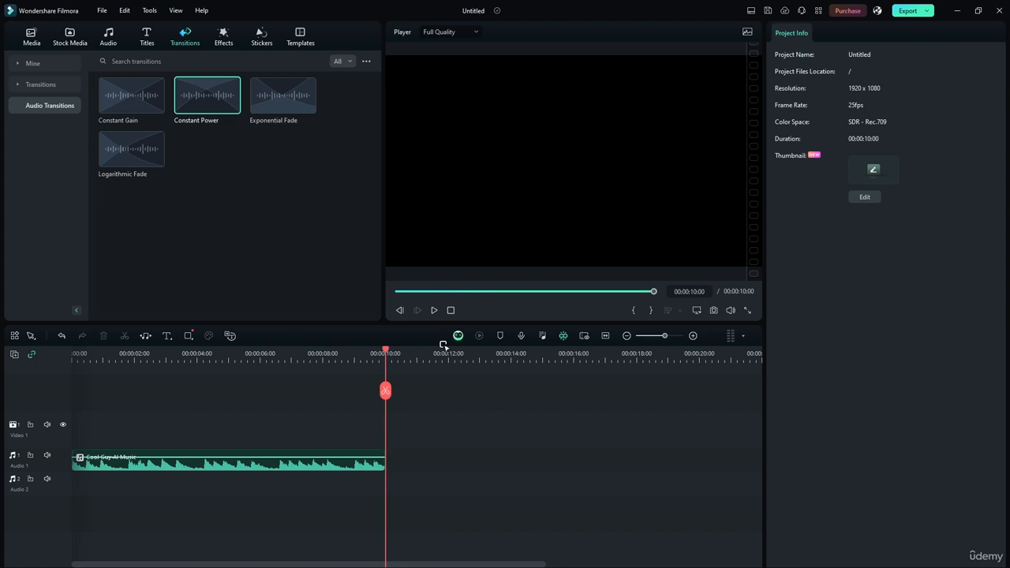
Step: Fit the Cool Guy clip to the timeline width and lower its volume using the volume line on the clip
left_click(585, 336)
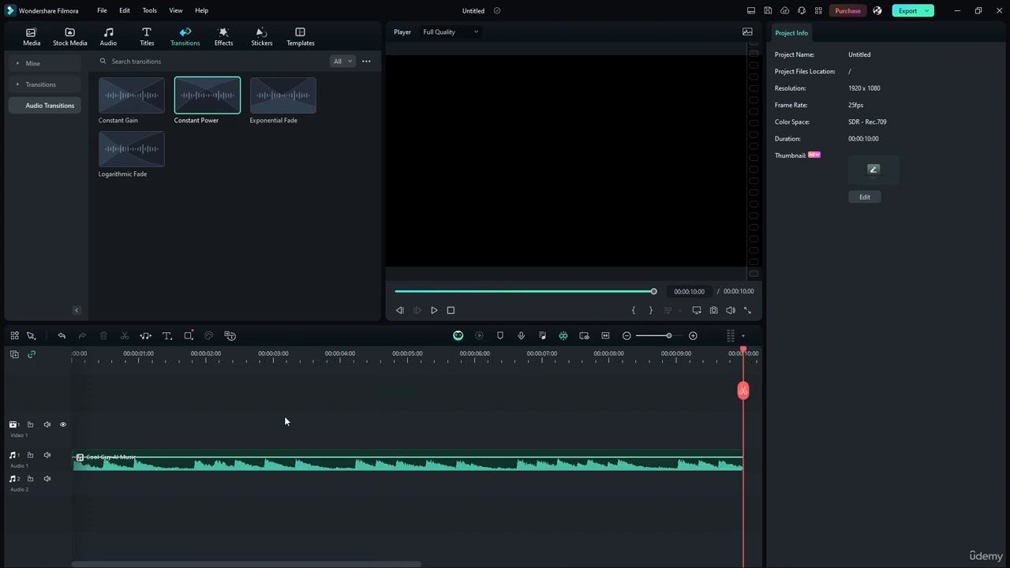
left_click(189, 466)
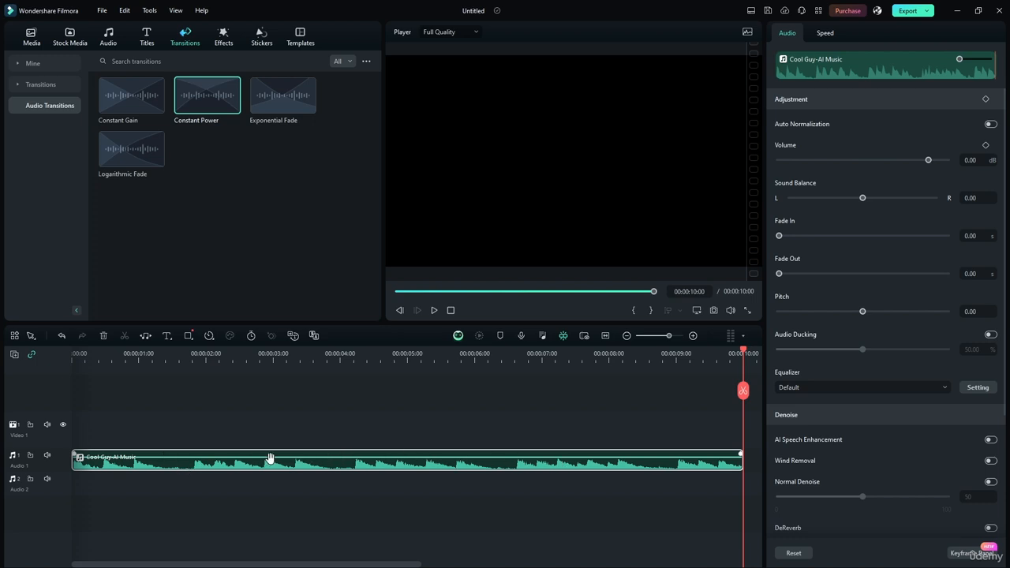
left_click_drag(270, 458, 273, 467)
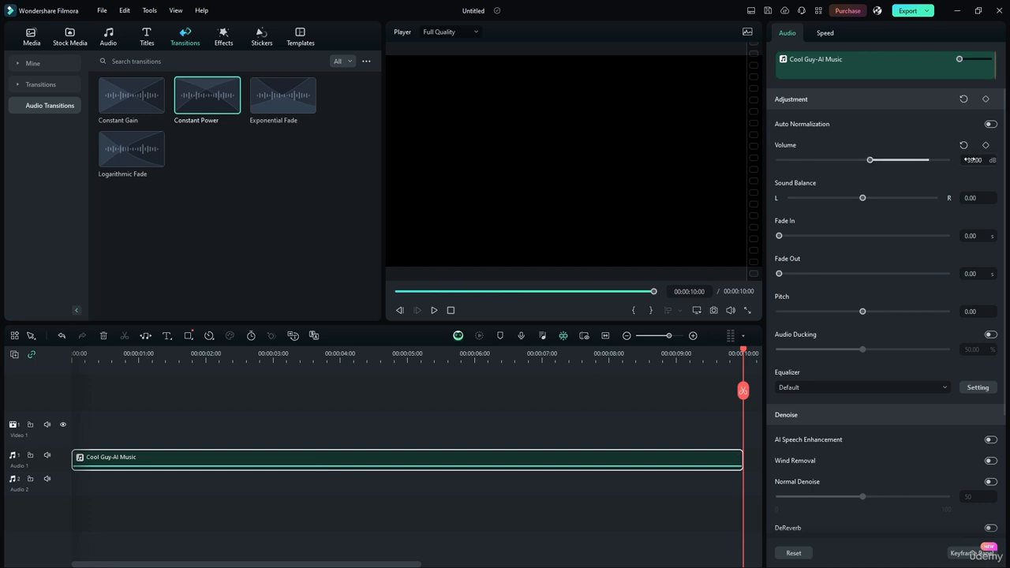
Step: Raise the Cool Guy clip's volume line to 6.94 dB and reset the clip's volume to 0 dB
left_click_drag(314, 467, 313, 457)
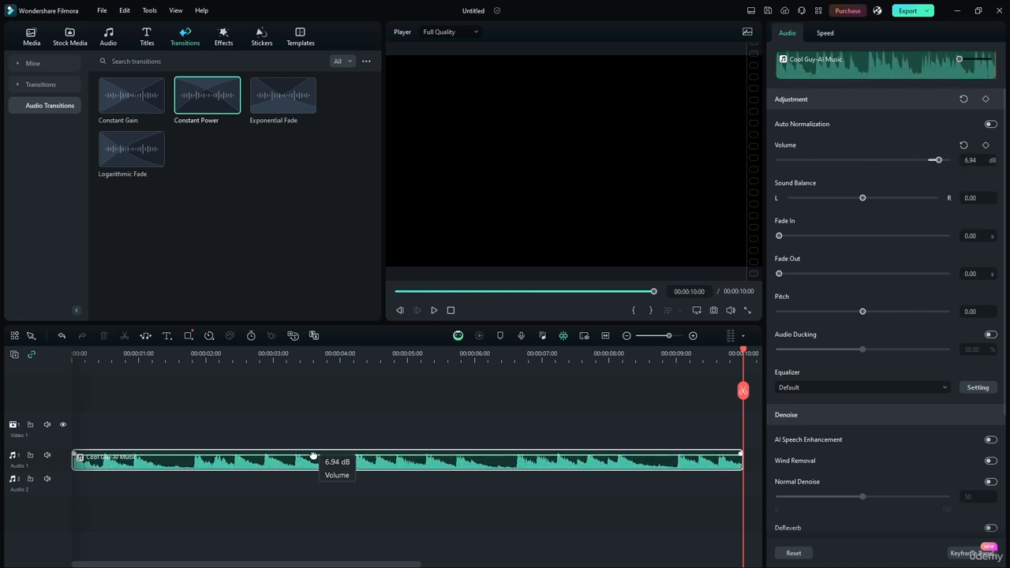
left_click(971, 160)
type("0")
key("Return")
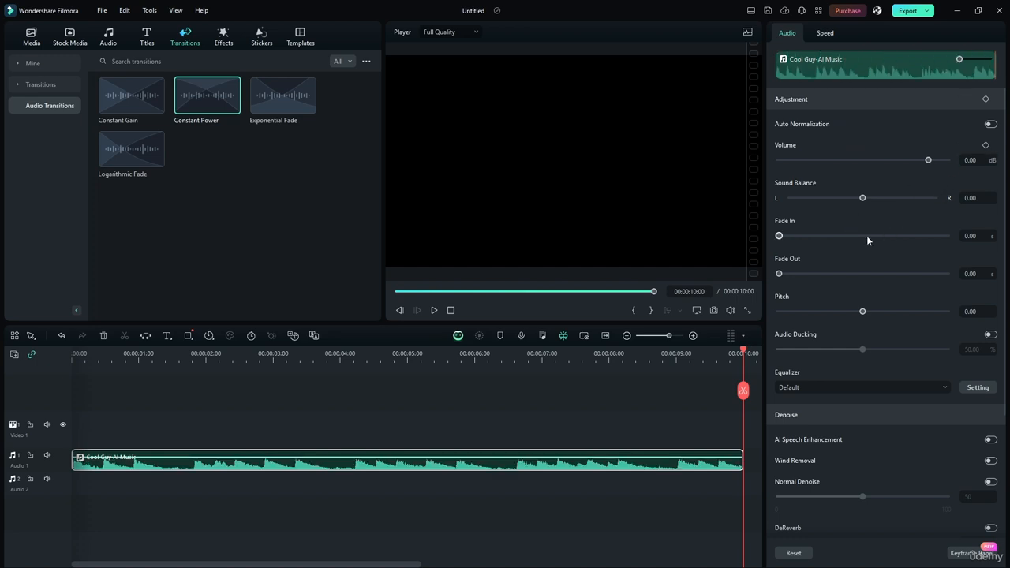
Step: Try Fade In durations of 10 s and 1.57 s on the Cool Guy clip and return the fade to 0 s
left_click(415, 412)
left_click(451, 470)
scroll(895, 403, "down", 3)
scroll(841, 339, "up", 3)
left_click(405, 354)
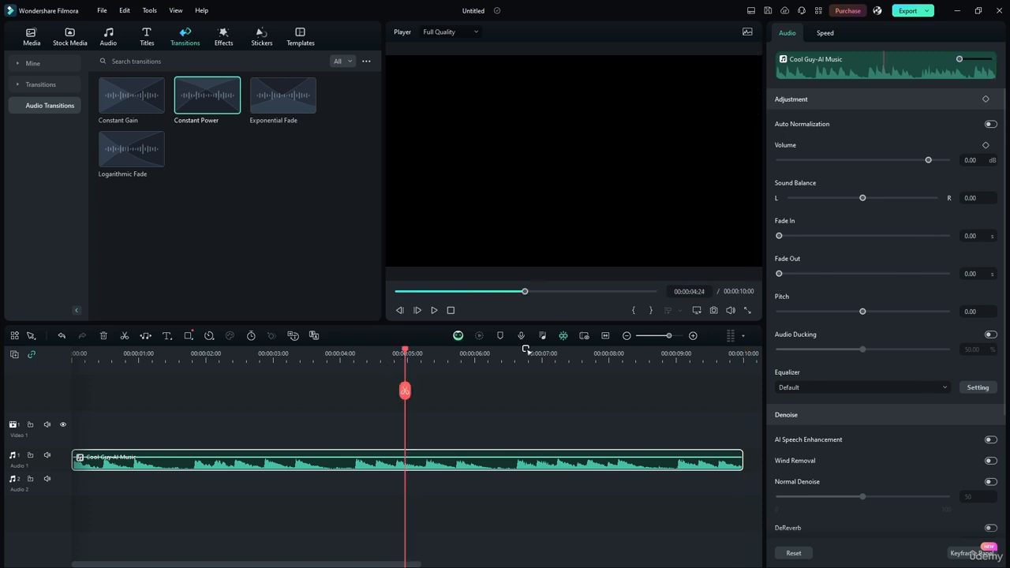
left_click_drag(784, 239, 947, 235)
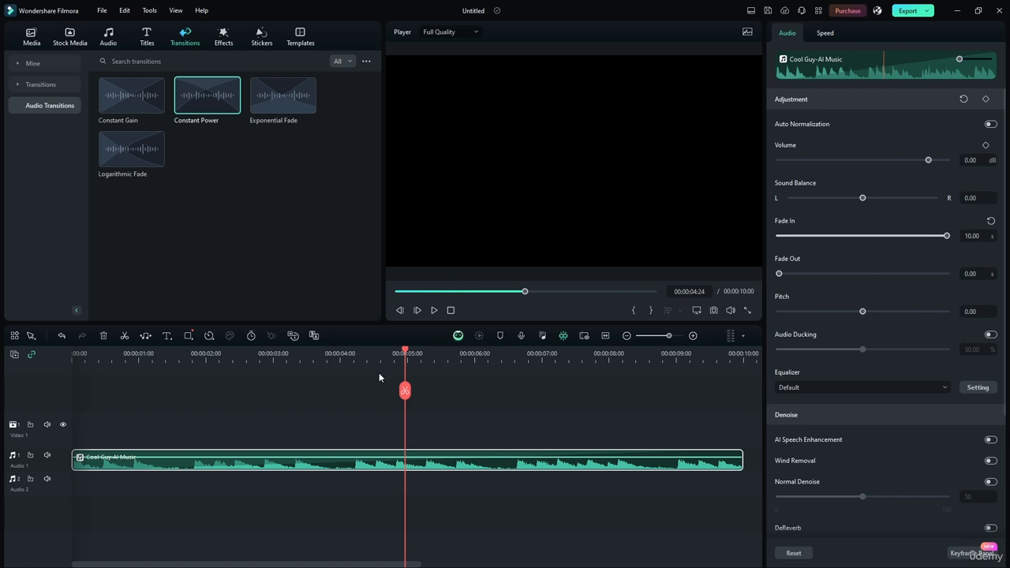
mouse_move(779, 274)
left_mouse_down()
mouse_move(947, 274)
mouse_move(763, 279)
left_mouse_up()
left_click_drag(779, 236, 805, 236)
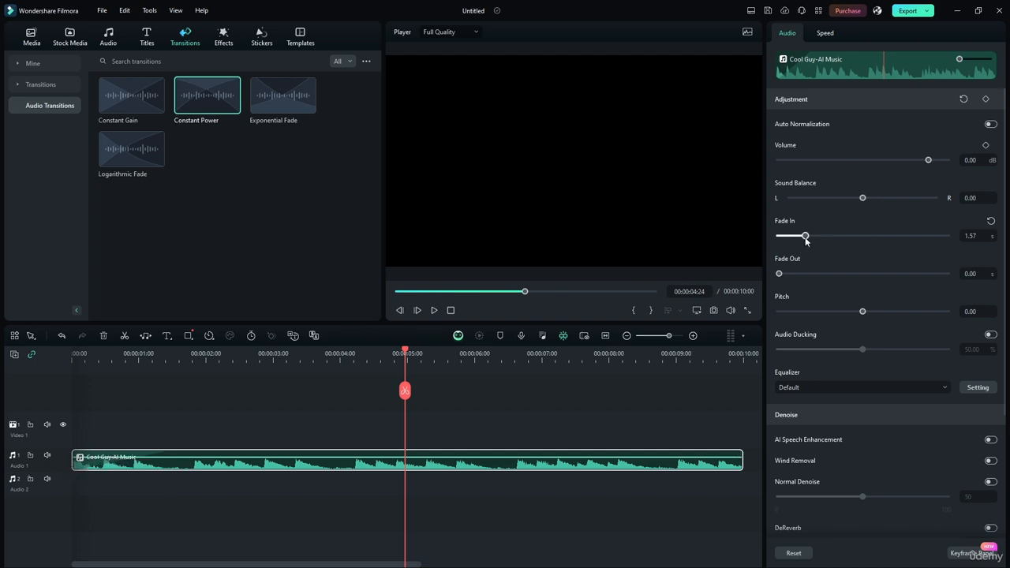
left_click_drag(806, 239, 762, 234)
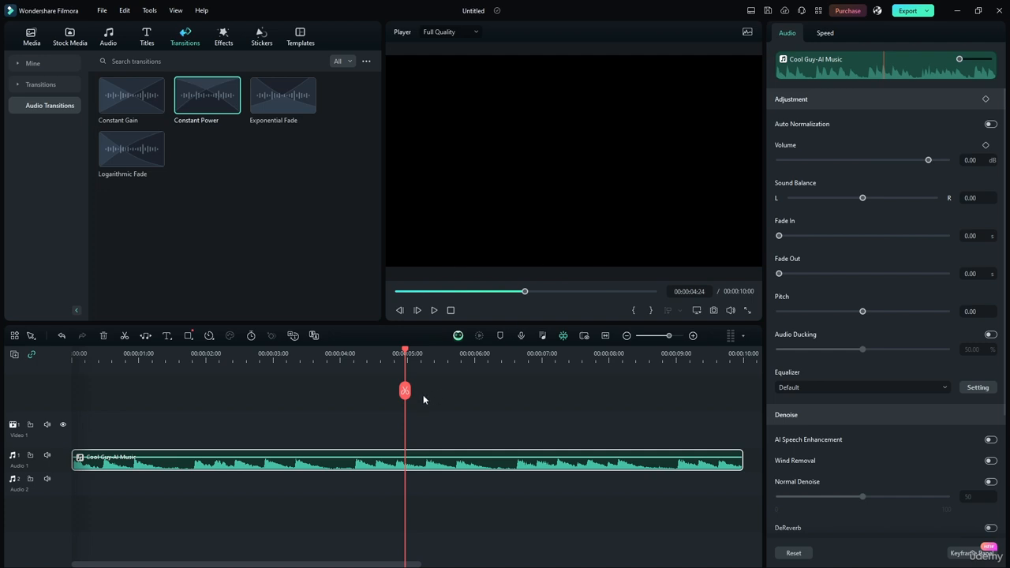
Step: Mark an in-to-out range on the timeline from 00:00:00:12 to 00:00:00:21 around the Cool Guy clip's second beat
left_click_drag(409, 356, 74, 356)
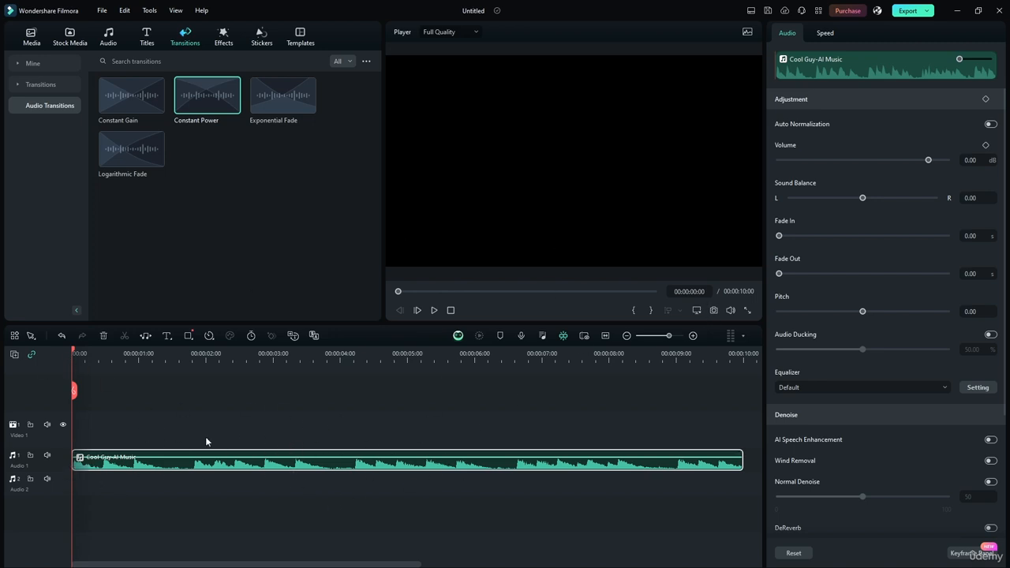
left_click_drag(319, 358, 634, 358)
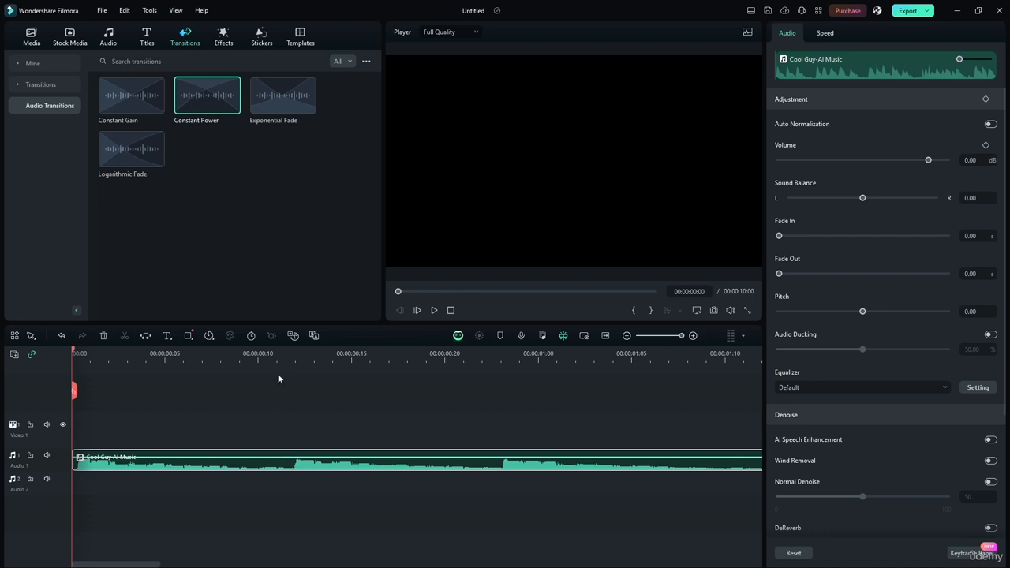
left_click(294, 355)
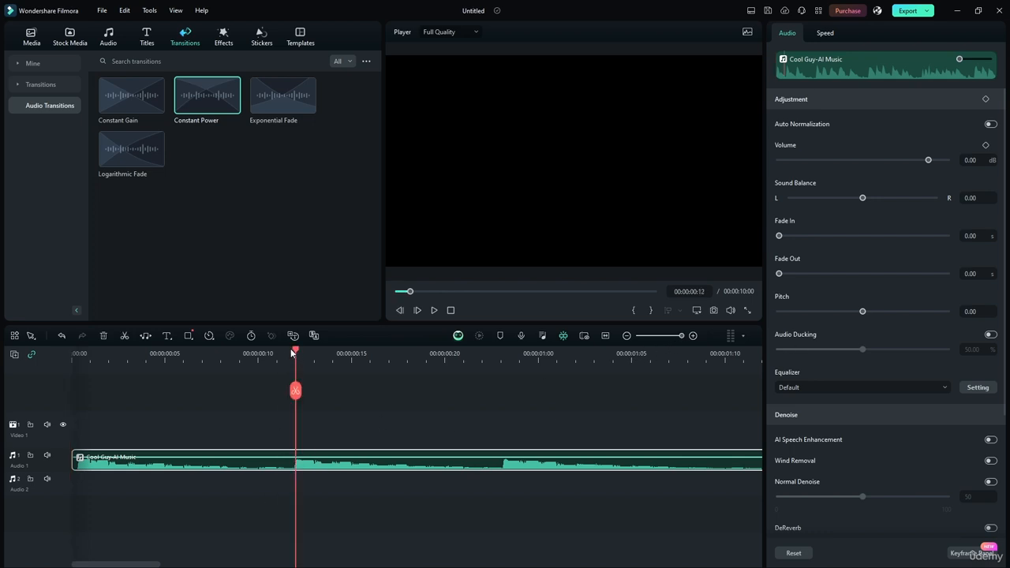
left_click(633, 311)
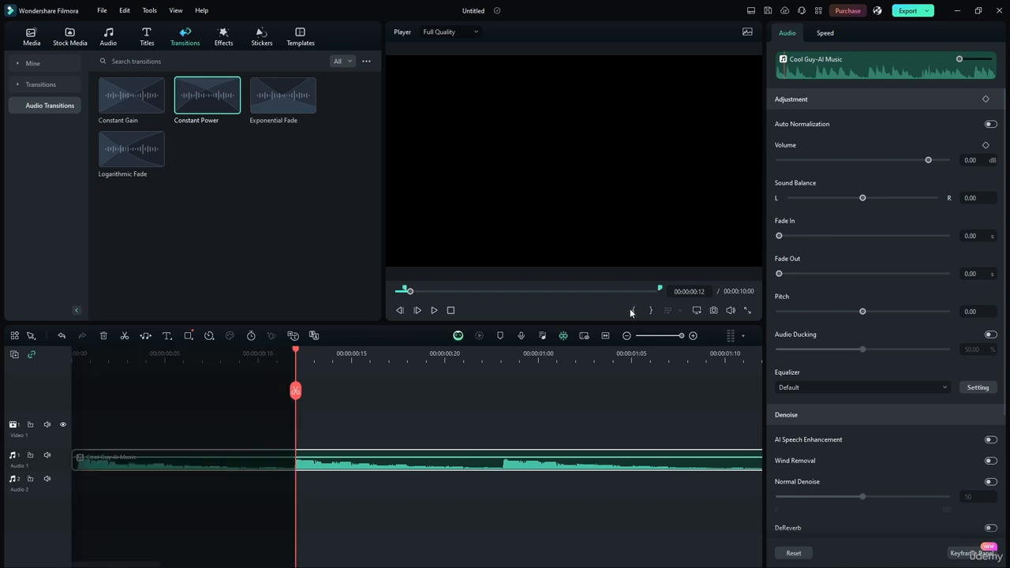
left_click_drag(297, 354, 463, 355)
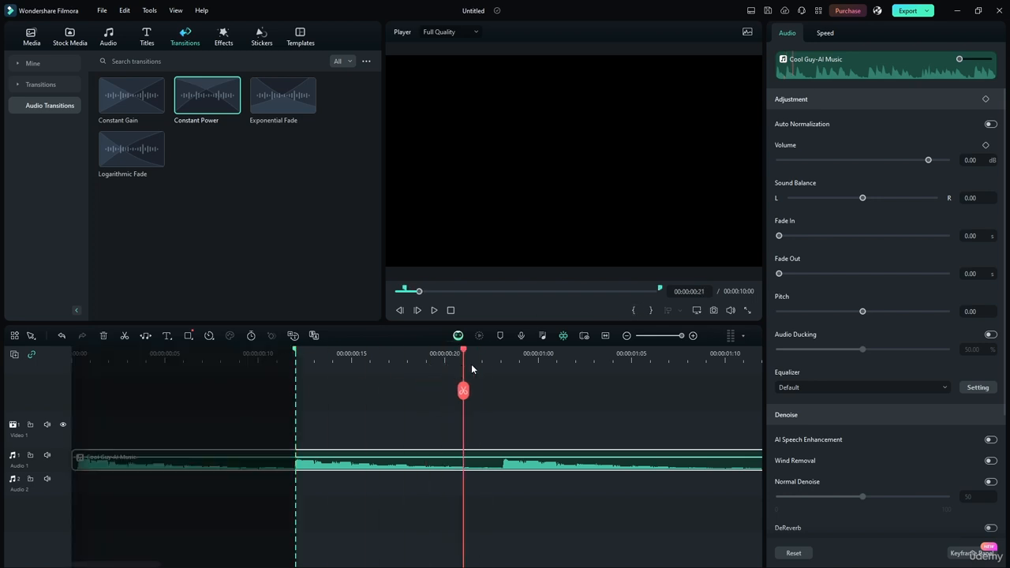
left_click(651, 310)
key("ctrl+z")
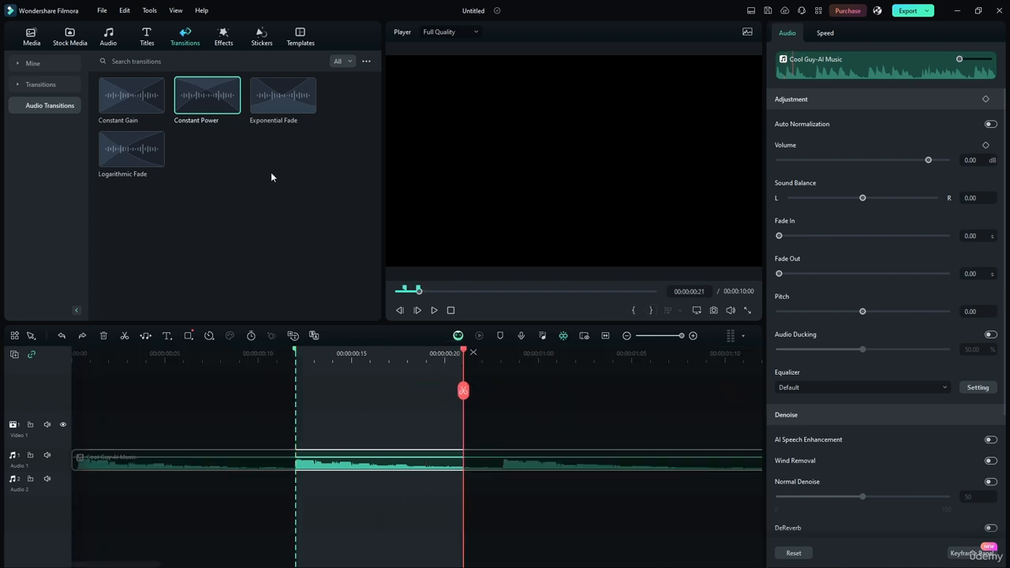
Step: Split the Cool Guy clip at 00:00:00:21 and 00:00:00:12, and clear the marked in-to-out range
left_click(464, 391)
left_click(432, 354)
left_click_drag(433, 354, 295, 355)
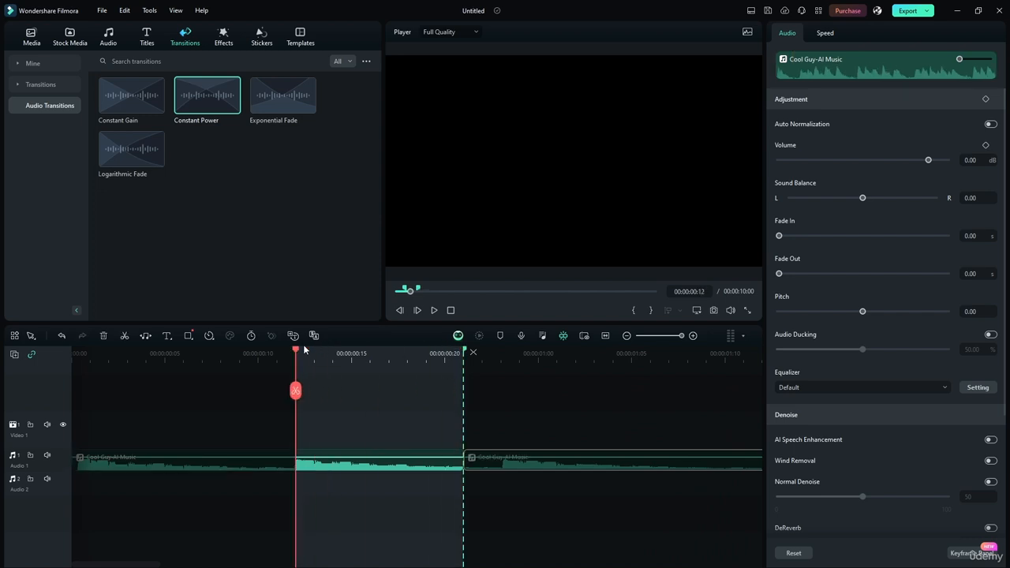
left_click(296, 391)
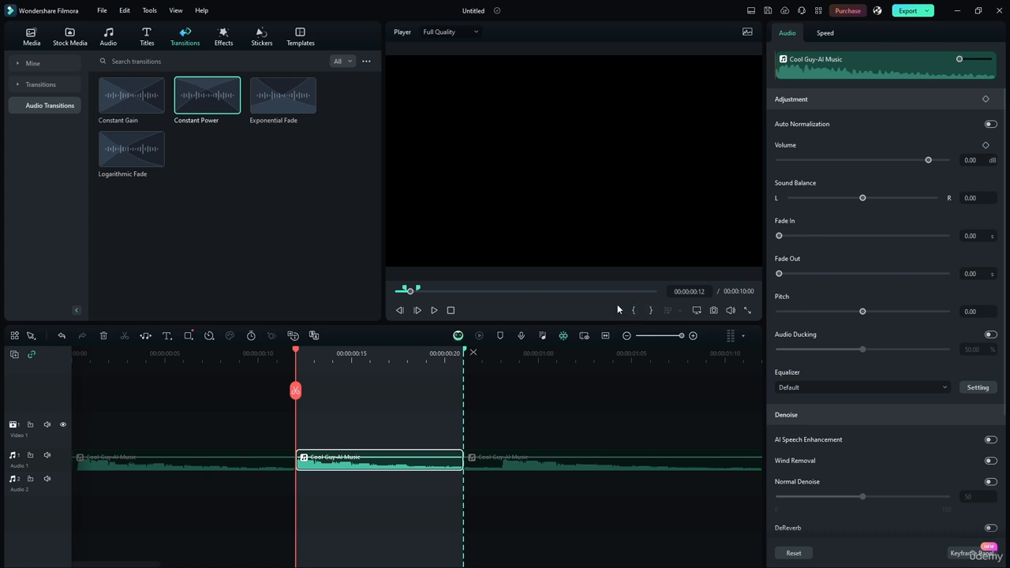
left_click(474, 352)
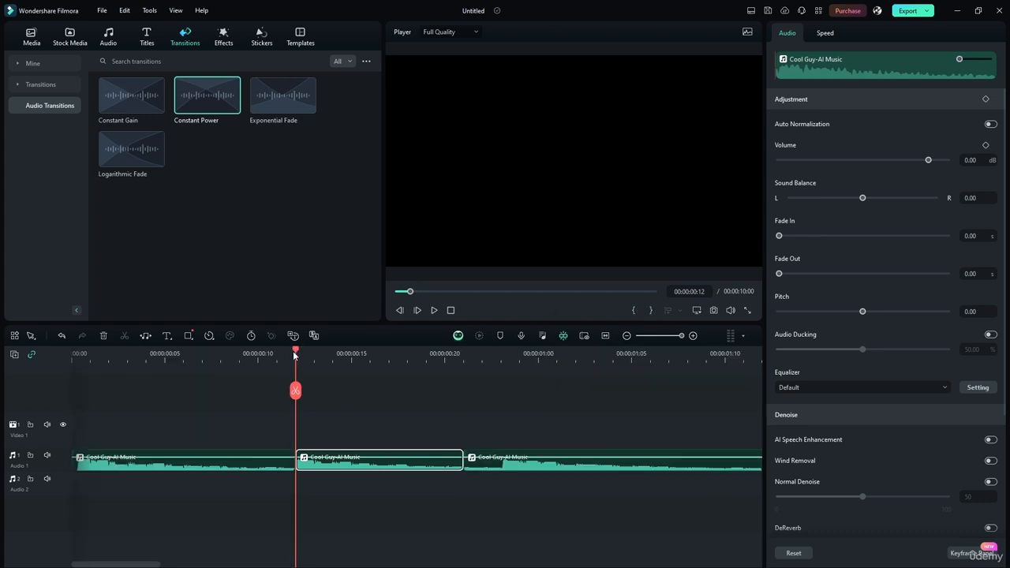
Step: Lower the middle Cool Guy segment's volume line to -11.62 dB and place the playhead at its start, 00:00:00:12
left_click(258, 354)
left_click_drag(339, 457, 341, 466)
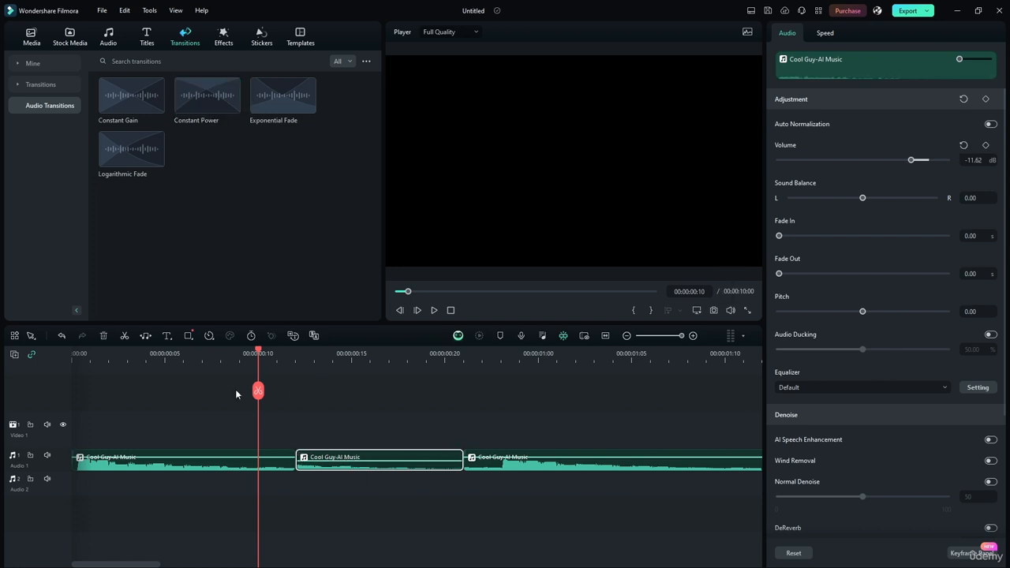
left_click_drag(260, 354, 292, 380)
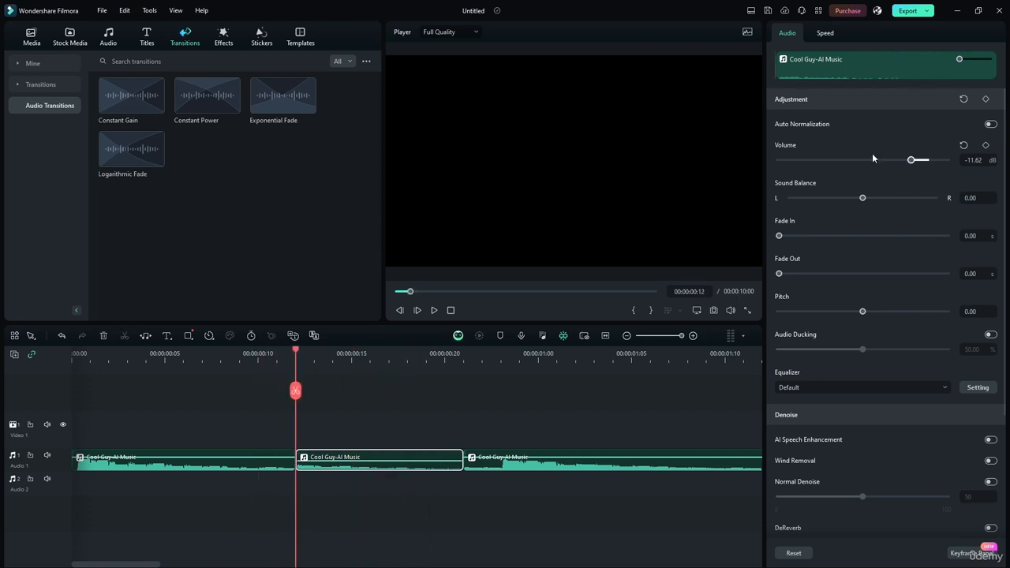
Step: Examine the adjustment and denoise options available for the middle Cool Guy segment
scroll(869, 297, "down", 3)
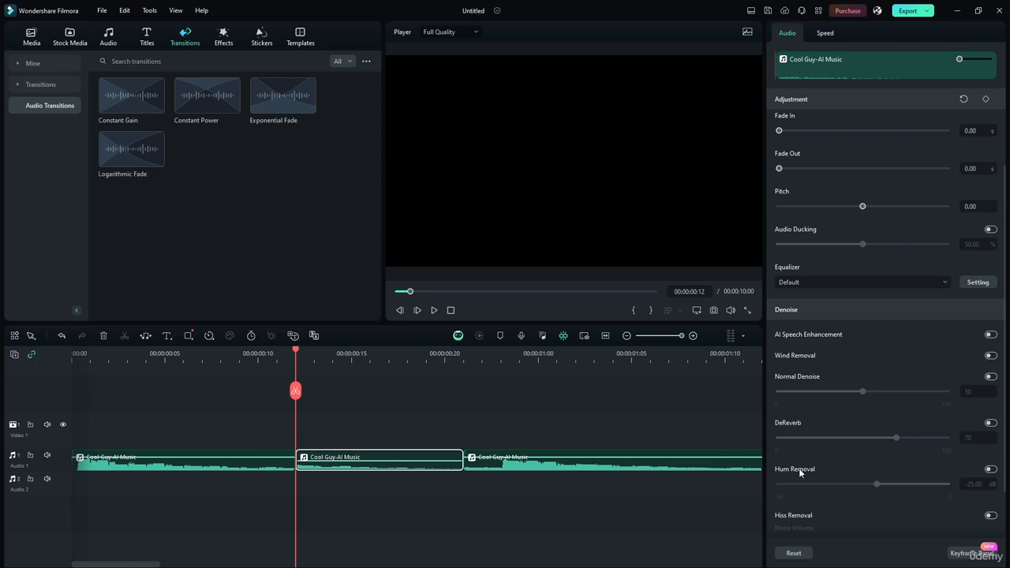
scroll(799, 468, "down", 2)
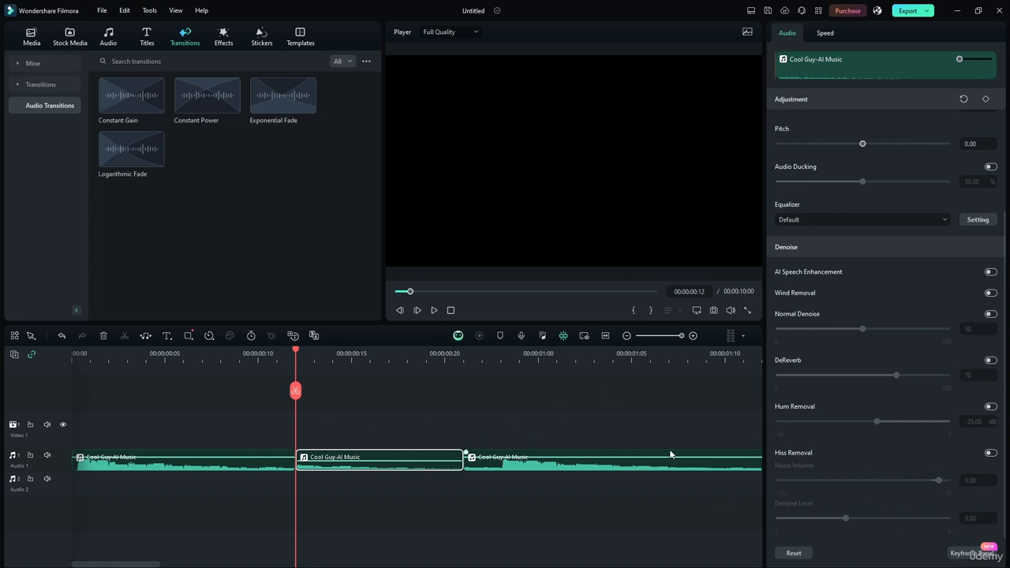
scroll(873, 435, "up", 3)
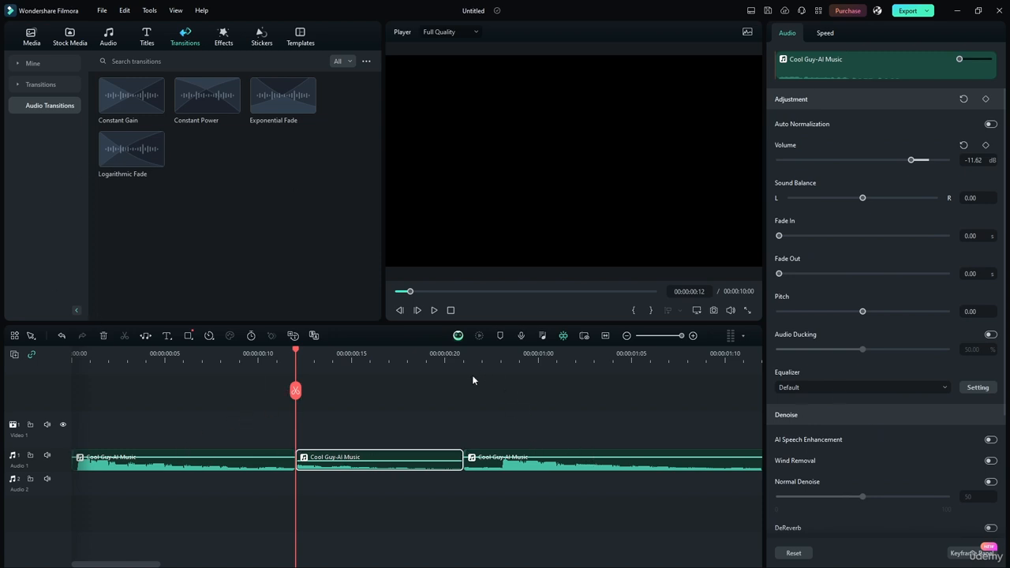
scroll(856, 209, "down", 3)
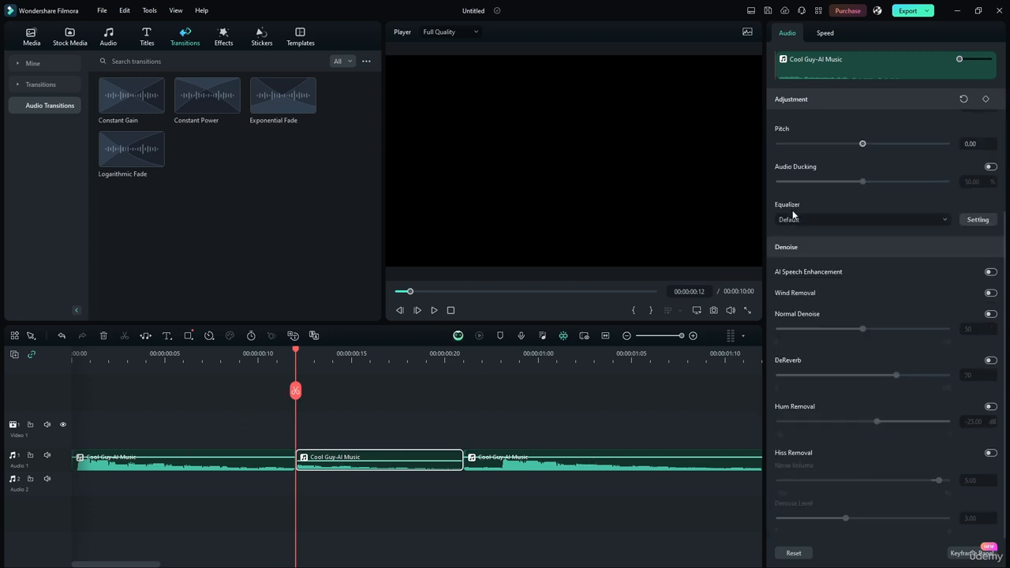
scroll(876, 142, "up", 3)
scroll(853, 324, "down", 3)
Step: Browse the Equalizer presets for the middle Cool Guy segment and close the list without choosing one
left_click(821, 218)
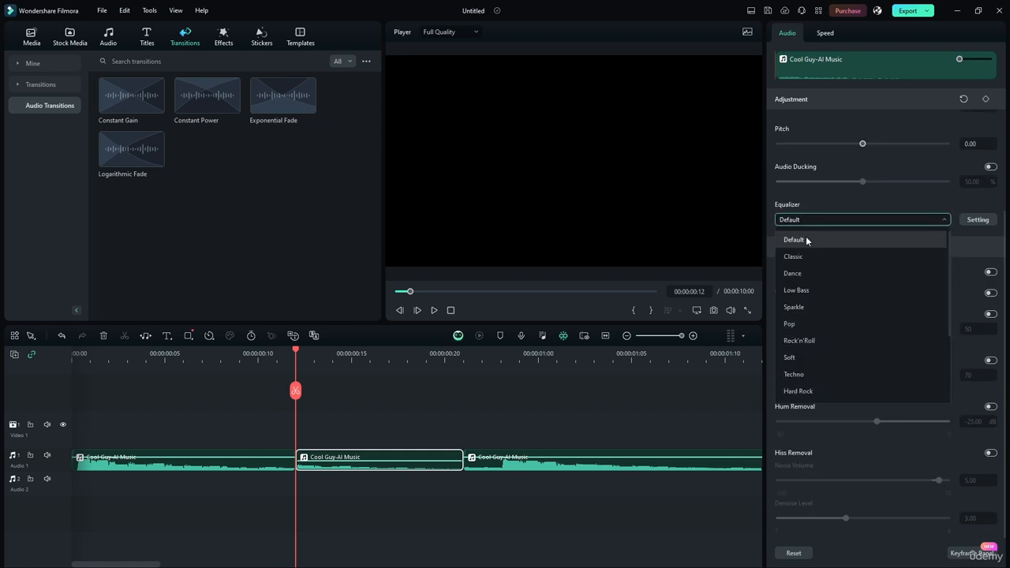
scroll(824, 400, "down", 3)
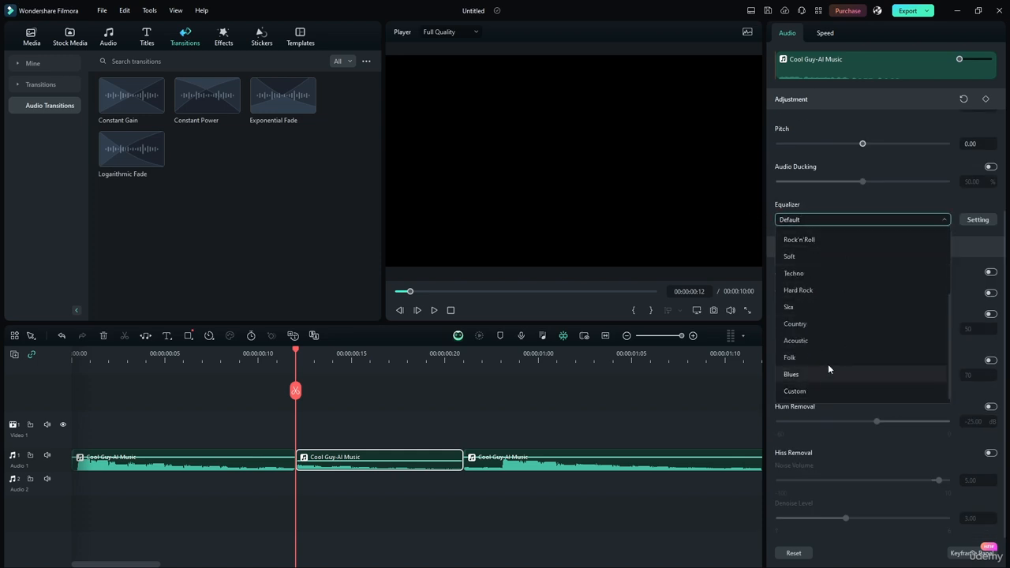
scroll(824, 366, "up", 3)
left_click(773, 191)
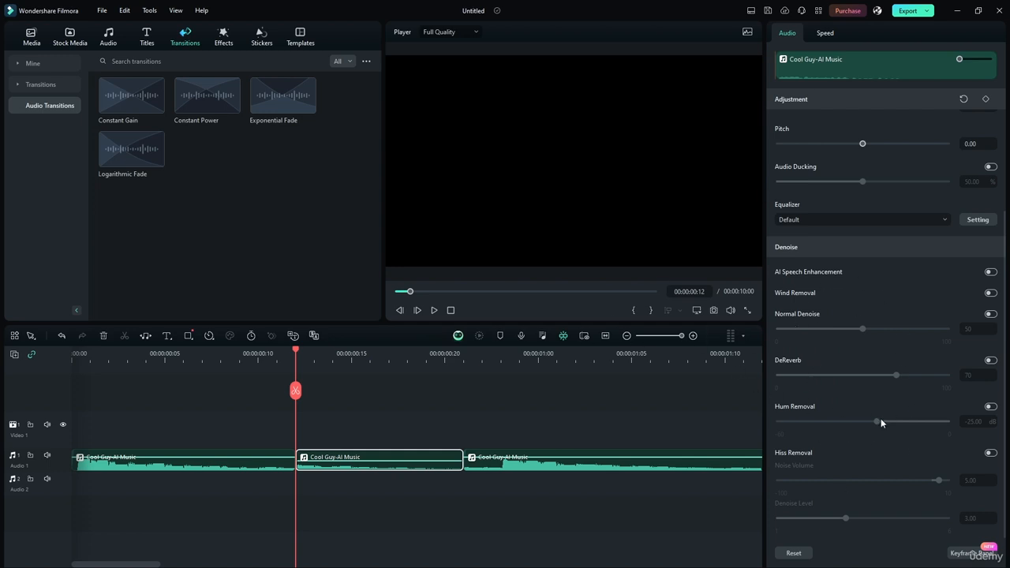
scroll(881, 419, "up", 3)
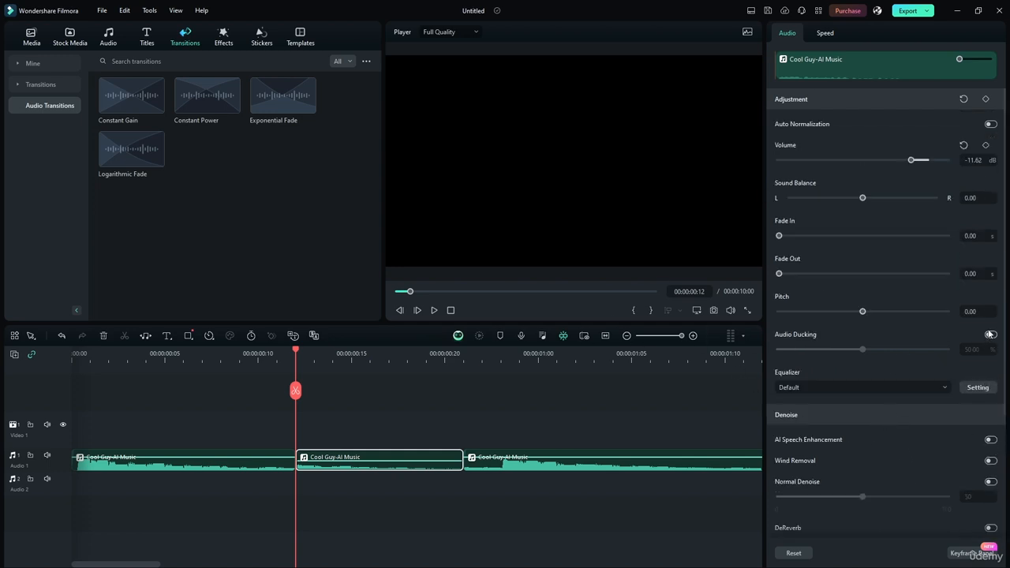
scroll(950, 432, "down", 3)
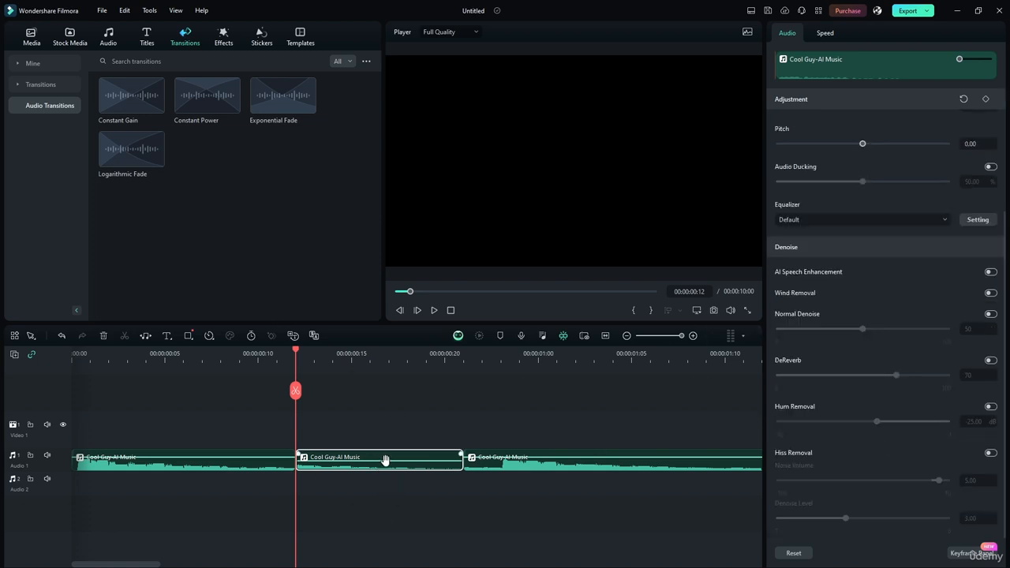
left_click(812, 218)
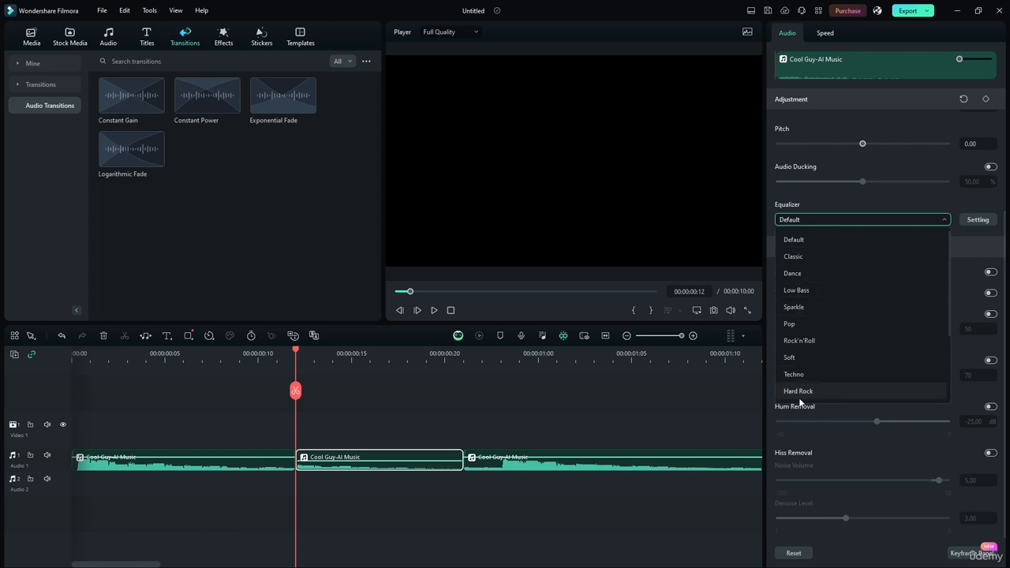
left_click(848, 220)
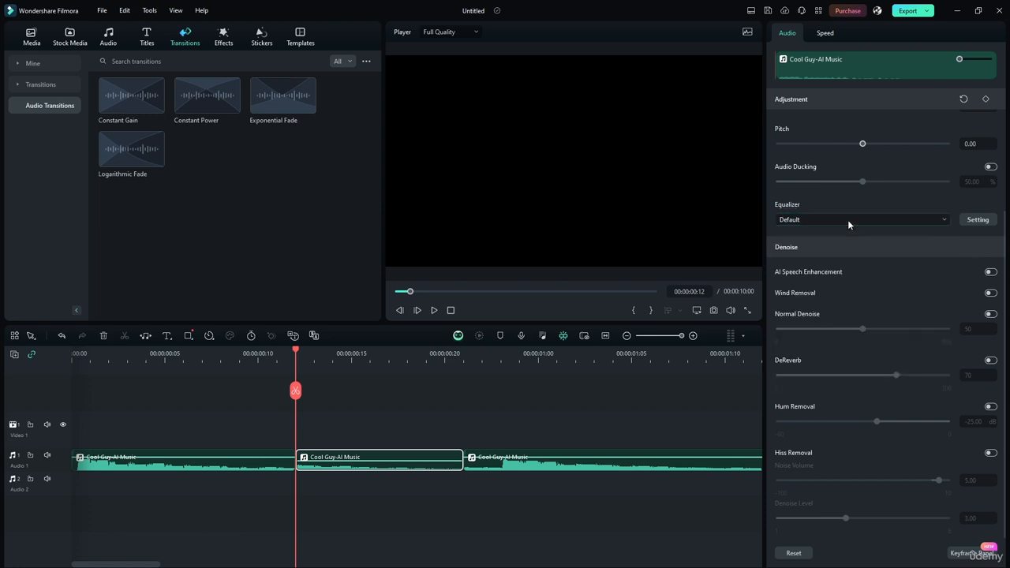